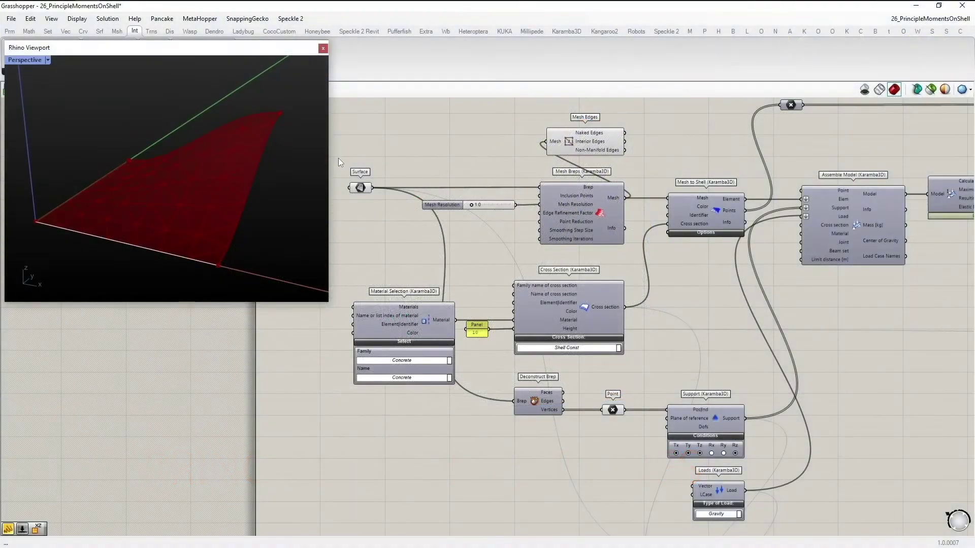
Inspect the input Surface, the corner Point parameter, the Support component and the gravity Loads component one after another.
drag(337, 156, 391, 213)
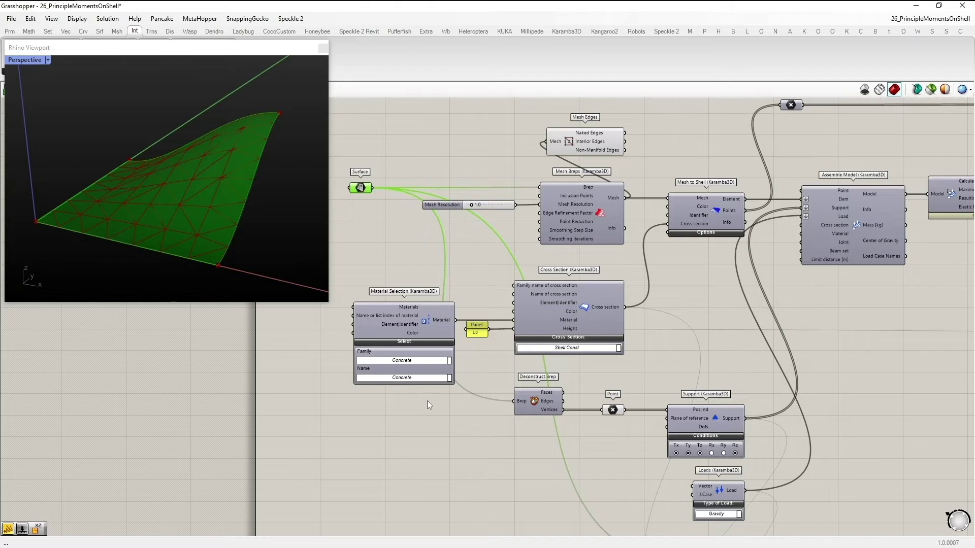
right_drag(668, 382, 670, 377)
click(614, 406)
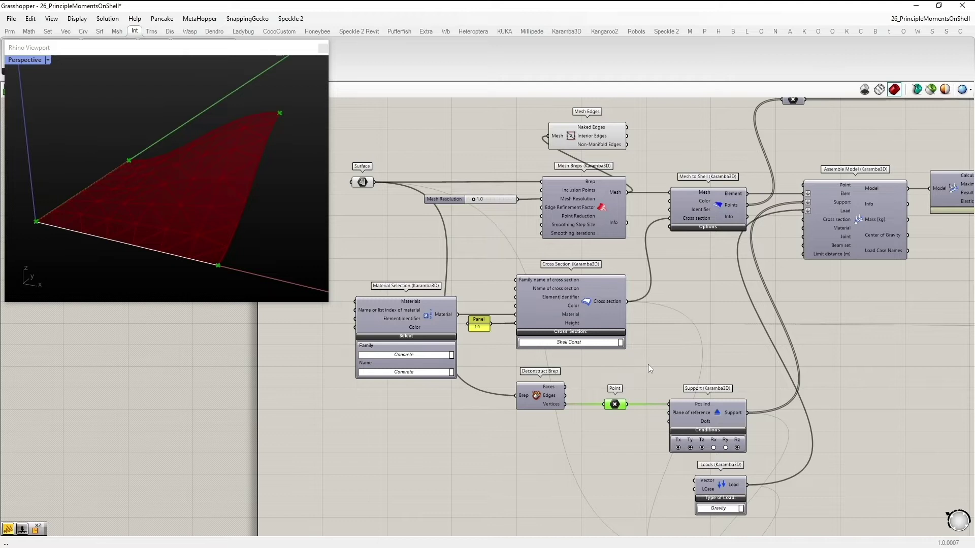
click(732, 417)
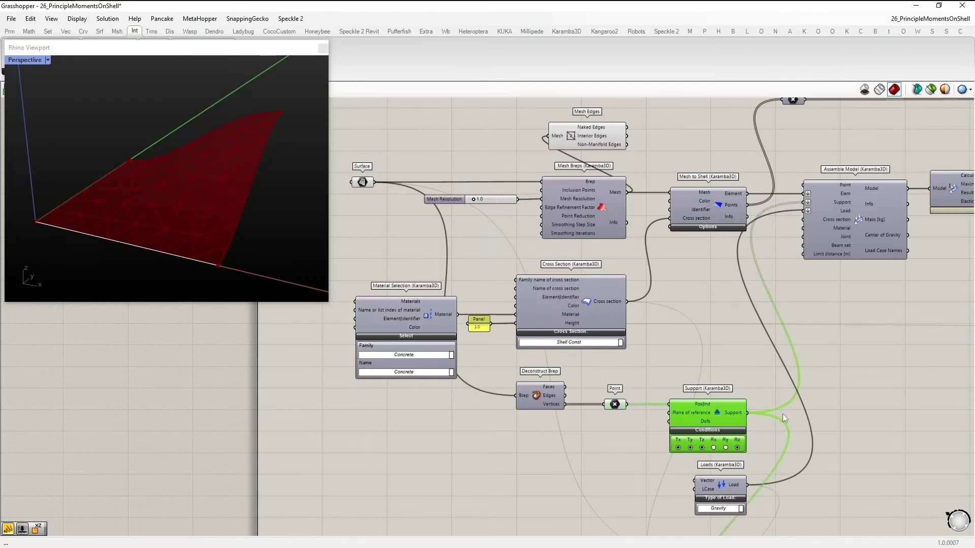
right_drag(782, 414, 768, 387)
click(703, 459)
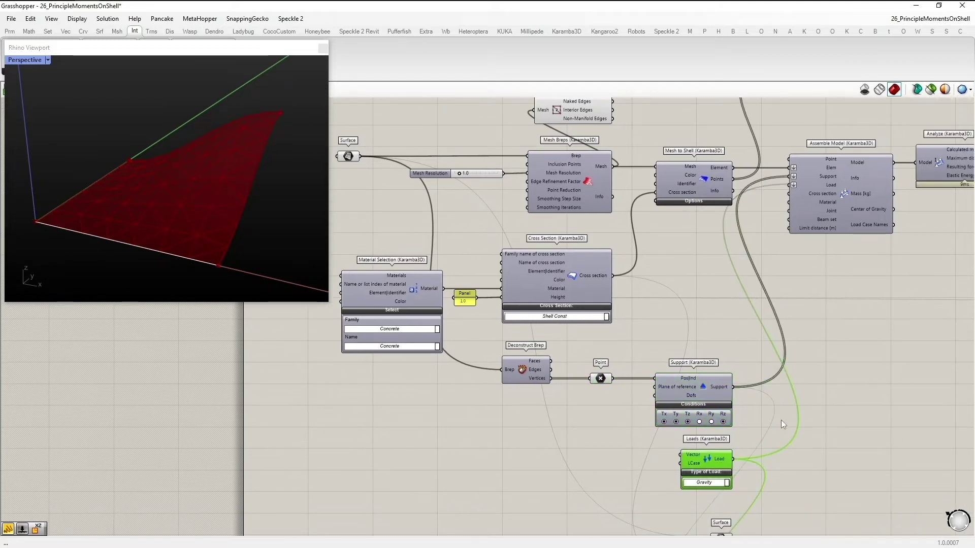
Inspect the Assemble Model component and the Analyze component that follows it.
right_drag(758, 271, 717, 318)
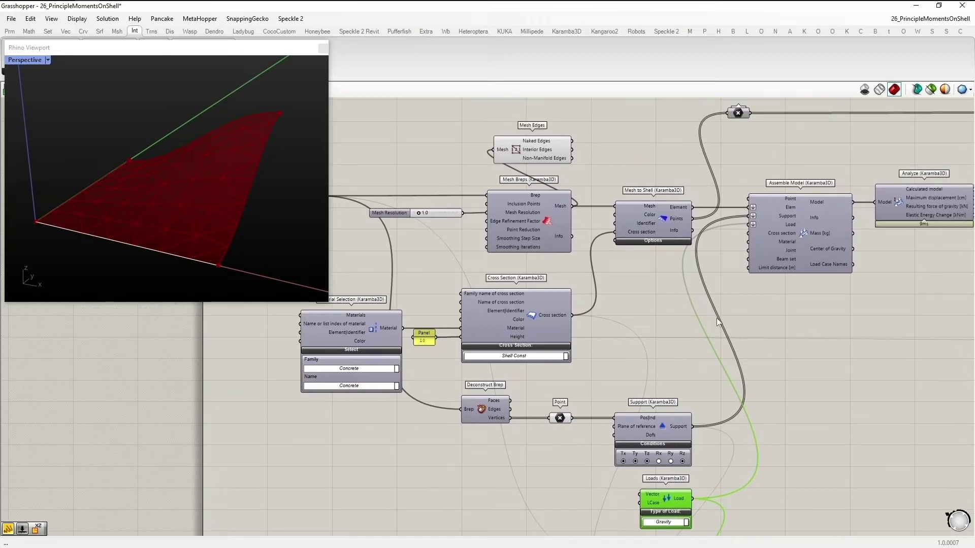
right_drag(809, 272, 653, 298)
click(662, 308)
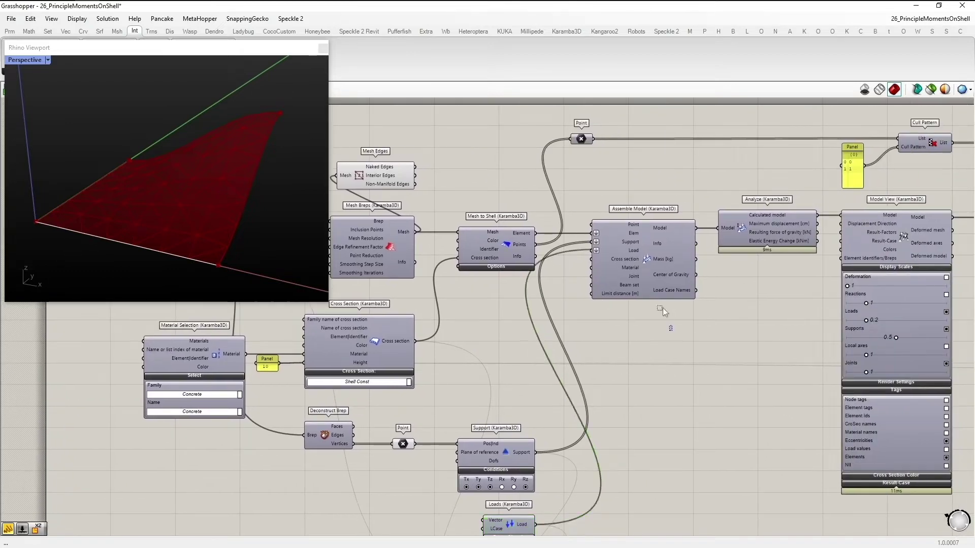
drag(663, 307, 629, 222)
click(717, 208)
drag(744, 221, 747, 221)
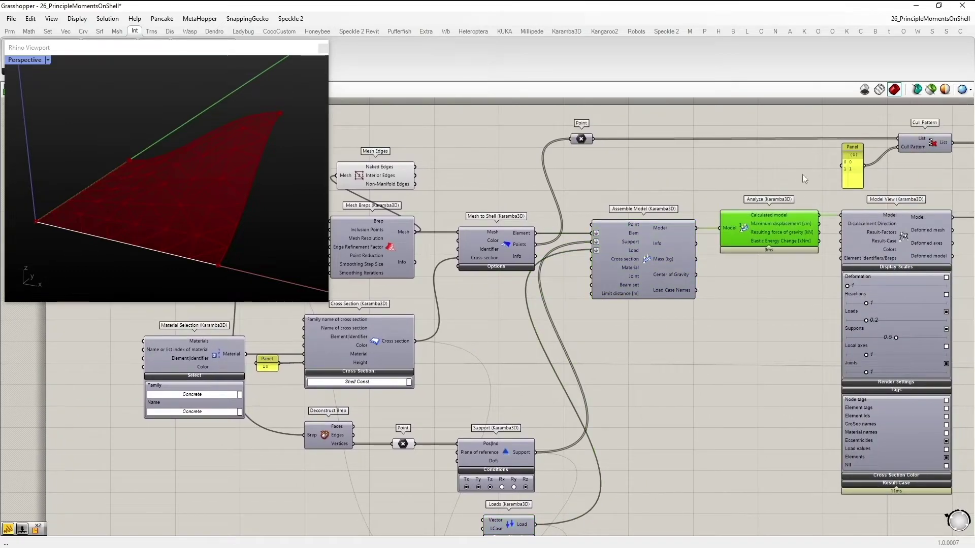
Turn on the preview of the Shell View component and examine the utilization colouring on the shell.
right_drag(802, 179, 638, 191)
drag(868, 189, 831, 229)
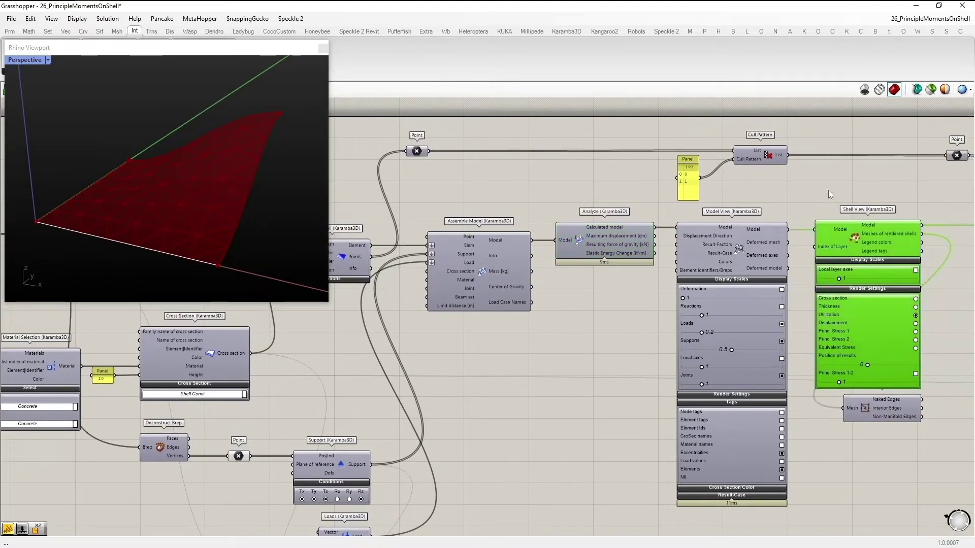
middle_click(830, 190)
click(854, 172)
click(860, 191)
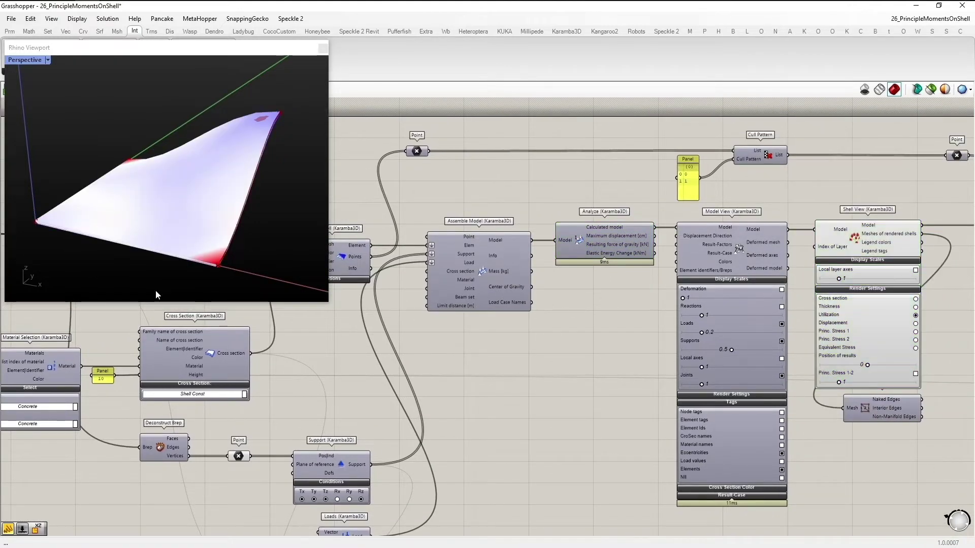
mouse_move(244, 234)
right_down()
mouse_move(218, 207)
mouse_move(189, 203)
mouse_move(233, 229)
right_up()
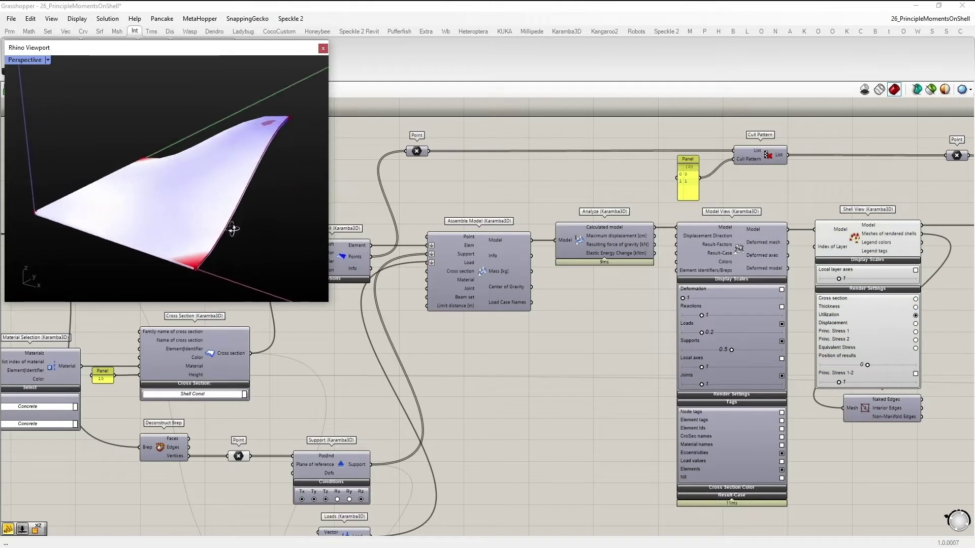
Examine the Surface, Cross section, Support and Load parameters below the Loads component that carry data onward.
right_drag(594, 357, 659, 276)
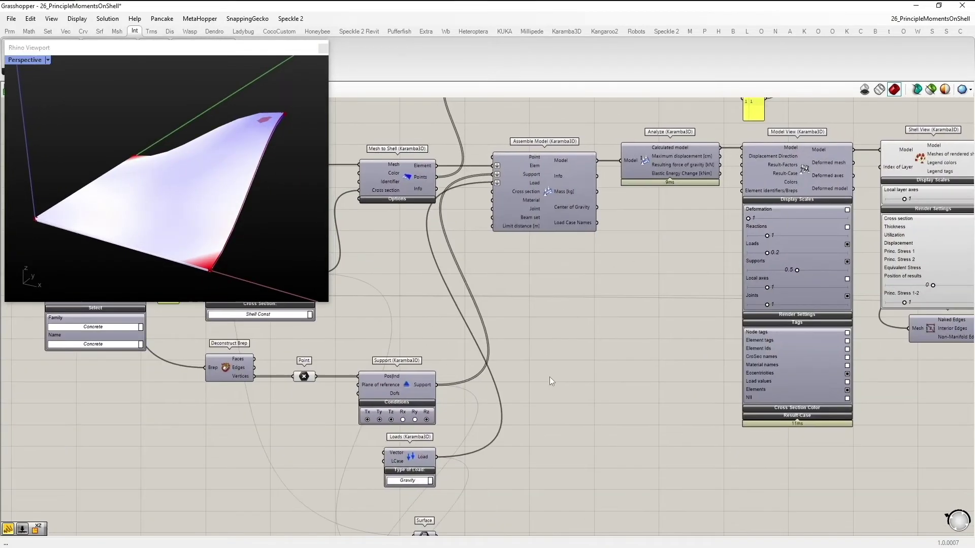
right_drag(549, 377, 575, 322)
scroll(574, 322, down, 2)
scroll(492, 483, up, 1)
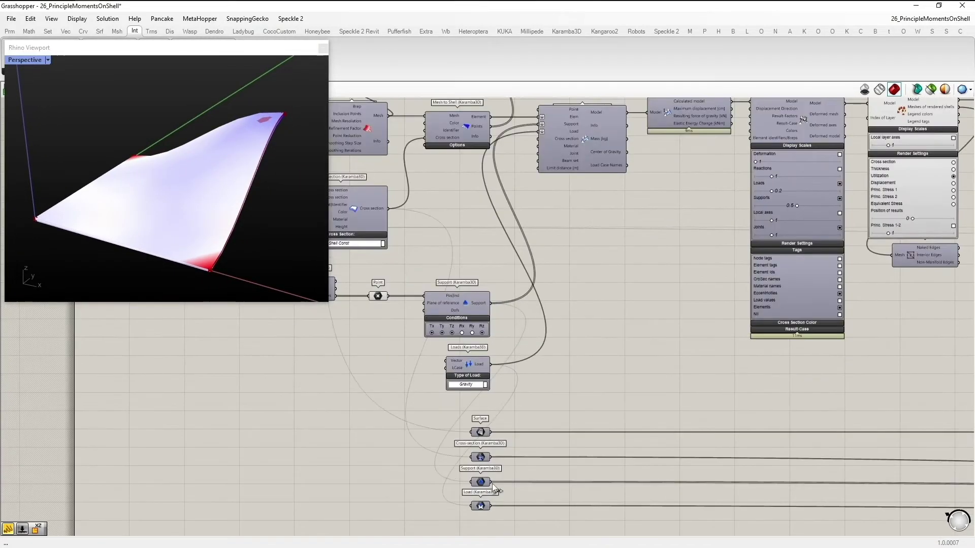
drag(499, 520, 438, 437)
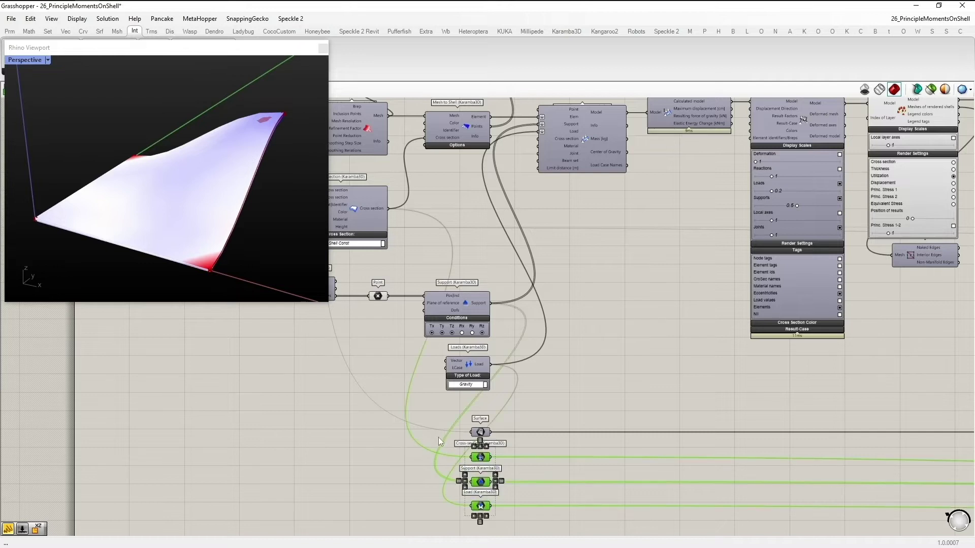
click(413, 464)
right_drag(409, 438, 419, 442)
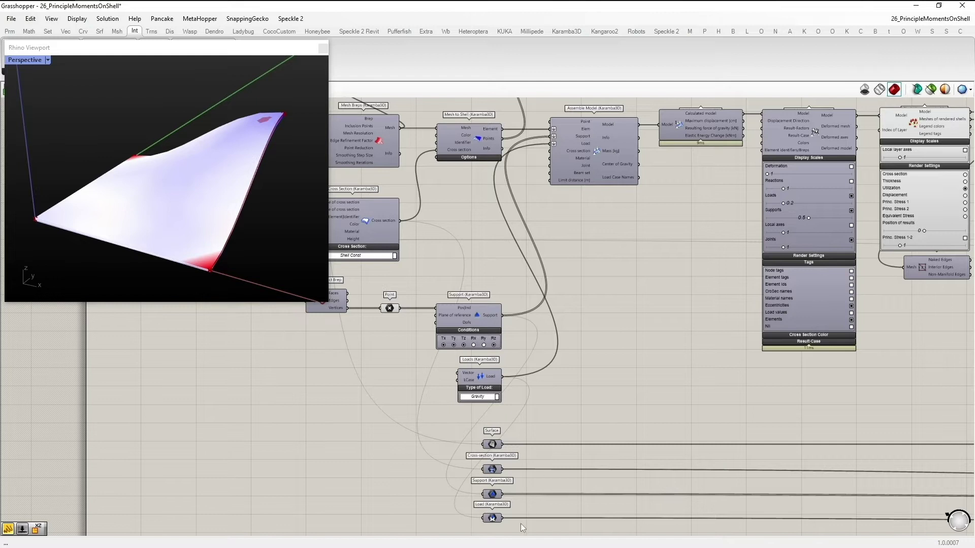
drag(521, 524, 445, 434)
click(566, 351)
Enable the Line Results on Shells component that is set to PrincMoment.
right_drag(642, 194, 601, 336)
right_drag(719, 235, 578, 243)
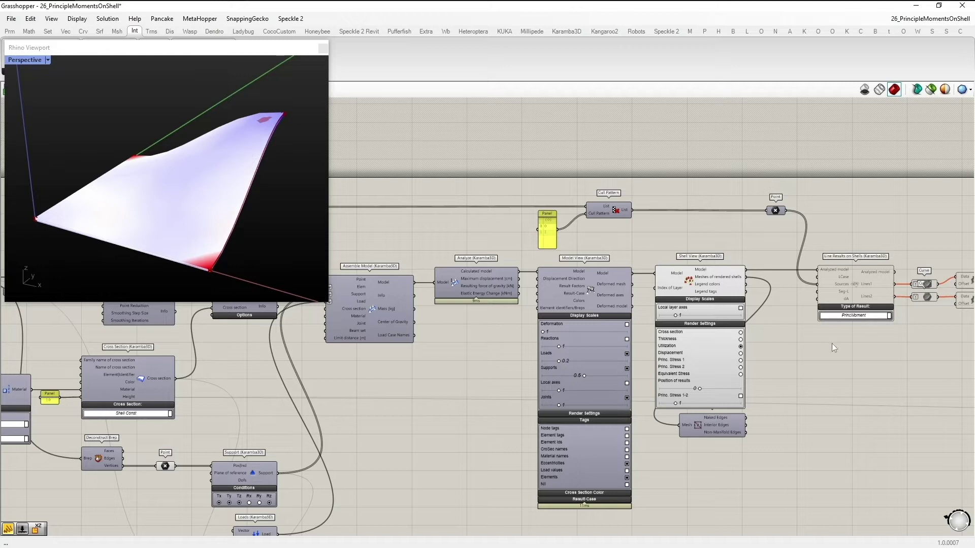
click(830, 277)
middle_click(827, 248)
click(856, 249)
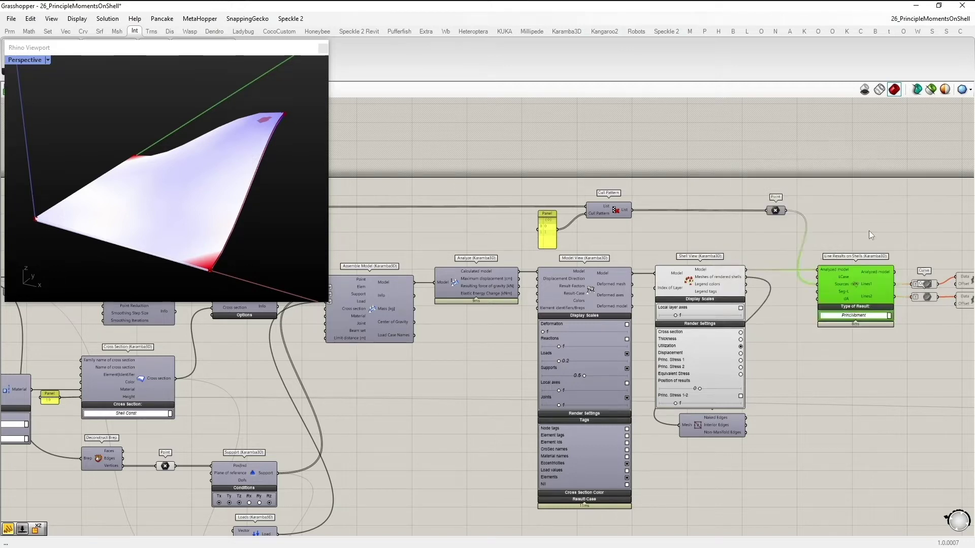
click(870, 230)
Enable the two Curve parameters fed by Lines1 and Lines2 and turn on their preview.
right_drag(944, 333, 818, 333)
drag(815, 335, 806, 252)
scroll(806, 250, up, 1)
middle_click(806, 245)
click(833, 246)
middle_click(790, 240)
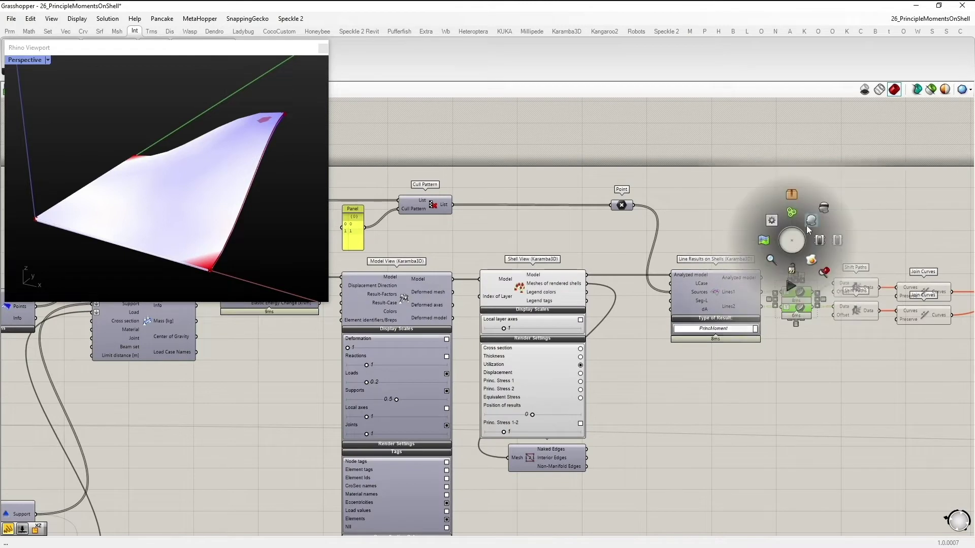
click(805, 226)
Turn off the preview of the Shell View component and highlight both Curve parameters to see the principal moment lines.
click(531, 296)
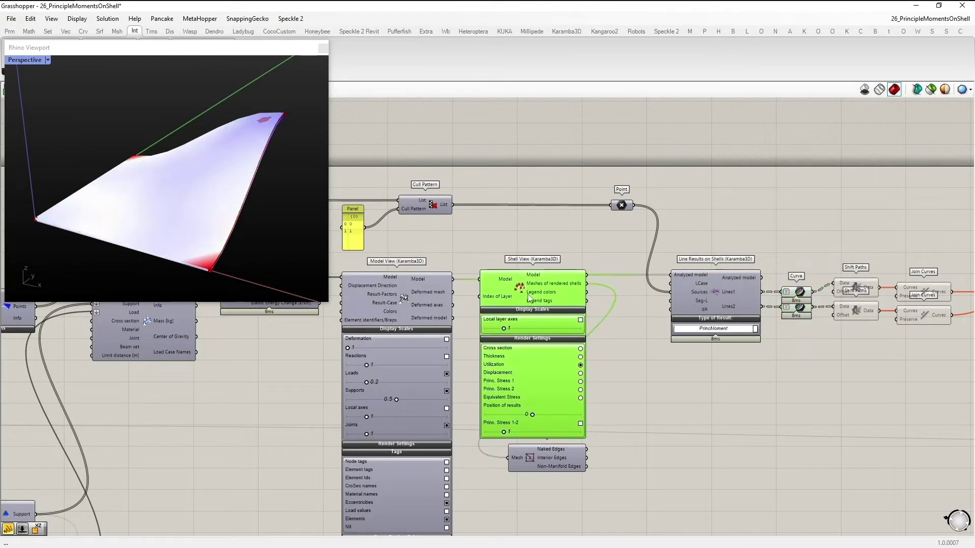
middle_click(529, 291)
click(559, 261)
click(564, 234)
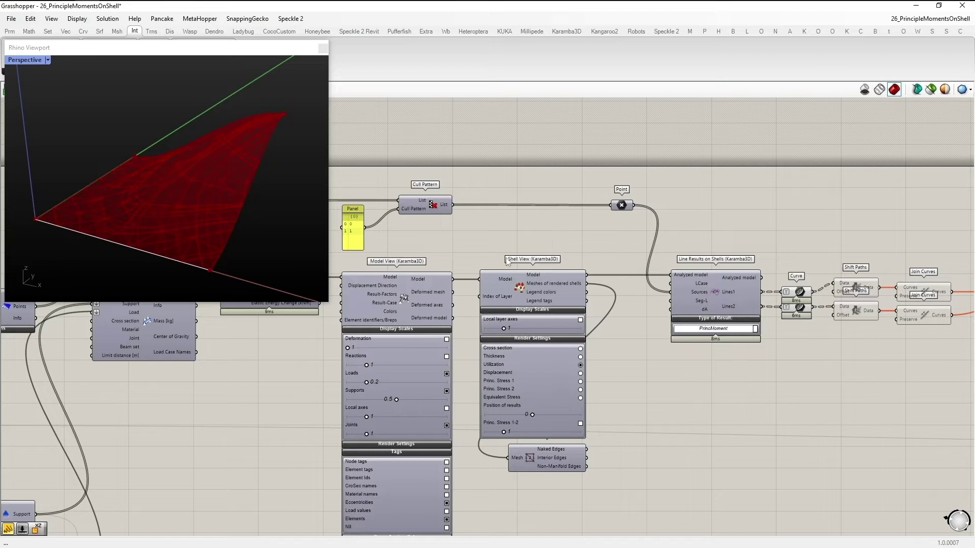
drag(800, 322, 788, 275)
Turn off the preview of the Mesh Edges component above Mesh Breps.
right_drag(421, 231, 583, 233)
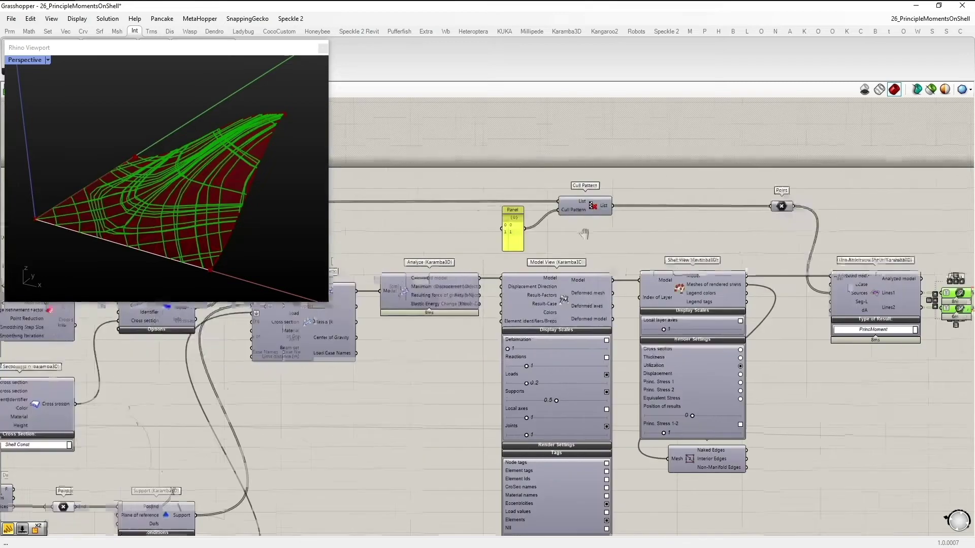
scroll(670, 245, down, 3)
right_drag(443, 254, 697, 254)
scroll(539, 289, up, 2)
drag(585, 239, 505, 216)
middle_click(489, 212)
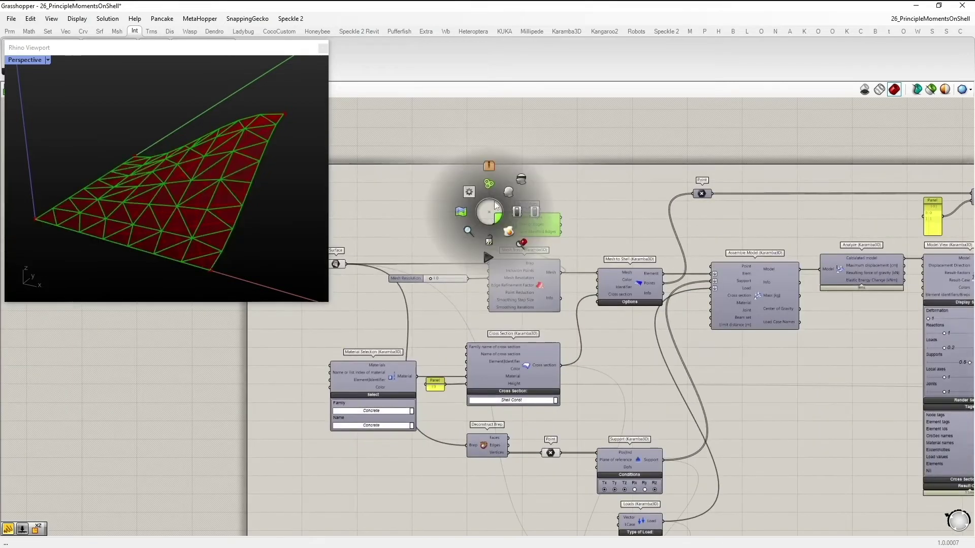
click(520, 178)
Turn on the preview of the Point parameter feeding the Sources input of Line Results on Shells and examine its points.
right_drag(814, 207, 498, 197)
scroll(670, 239, up, 2)
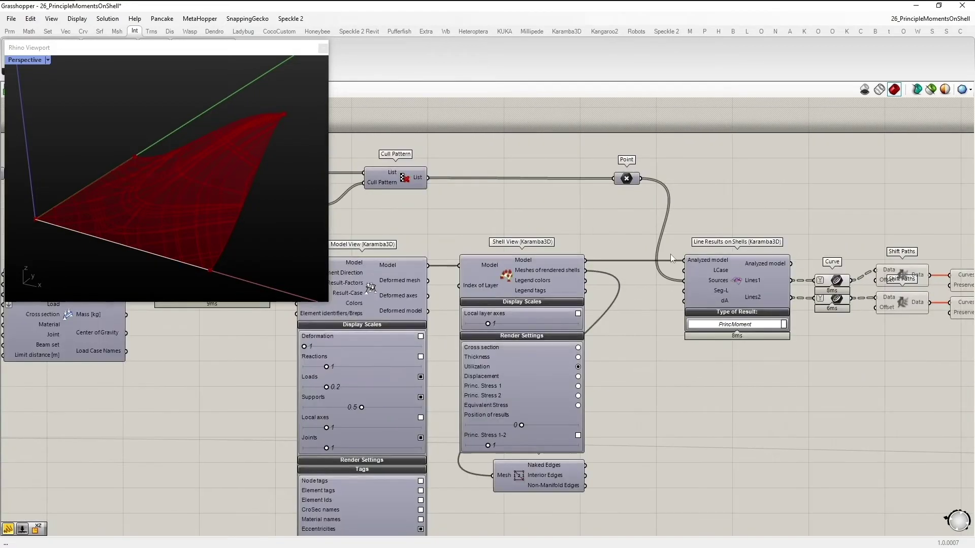
drag(613, 190, 574, 163)
middle_click(571, 161)
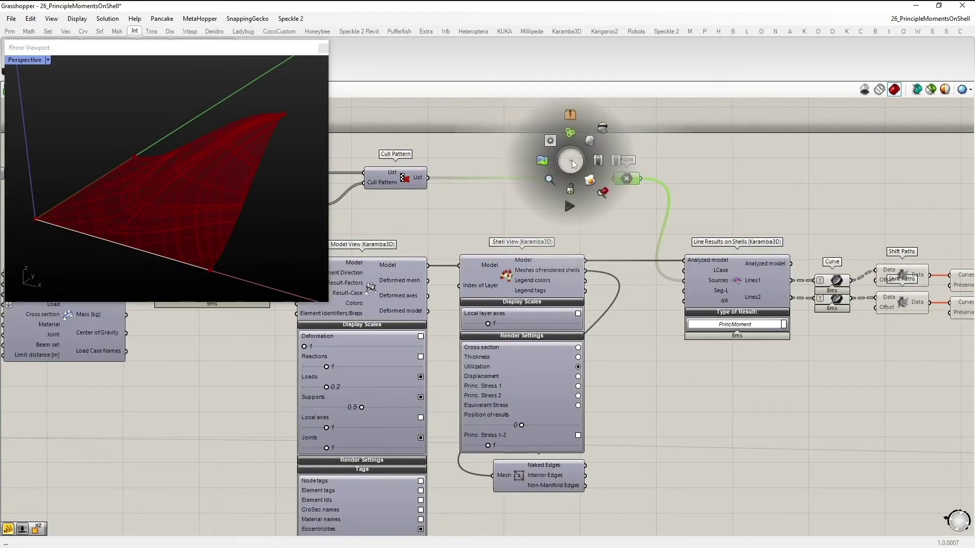
click(597, 131)
right_drag(440, 212, 467, 211)
right_drag(381, 213, 747, 214)
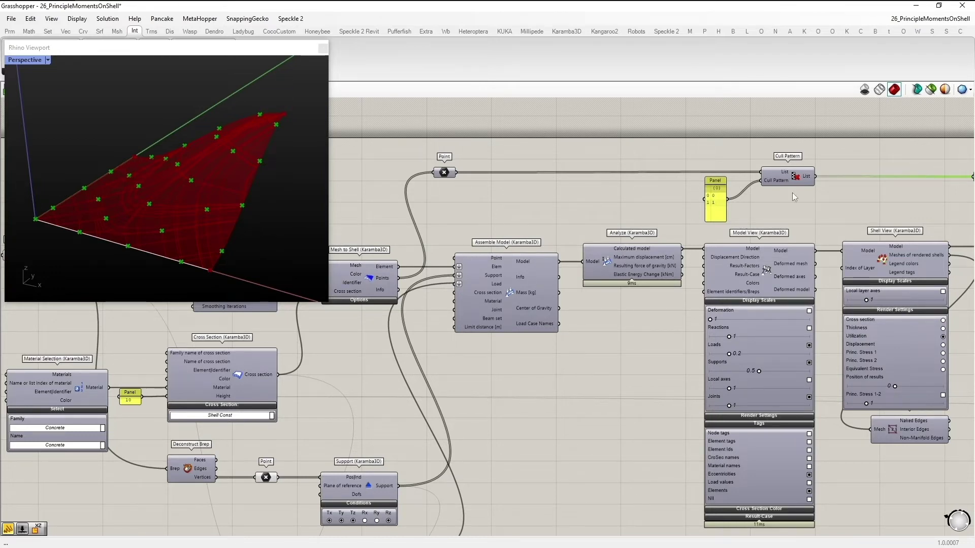
right_drag(792, 193, 509, 201)
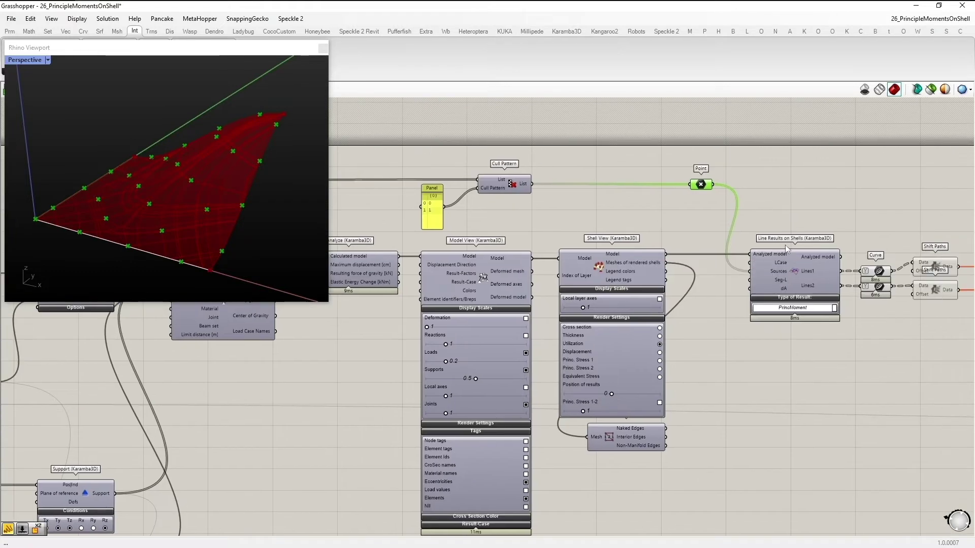
click(613, 226)
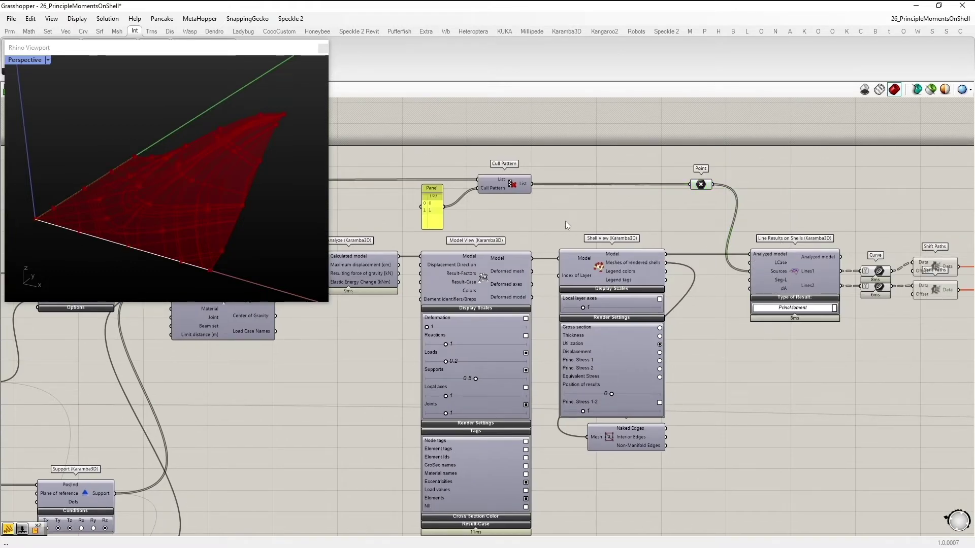
Turn on the preview of the Point parameter ahead of Cull Pattern and examine the full set of mesh points.
drag(565, 219, 477, 176)
right_drag(367, 212, 578, 212)
drag(502, 211, 401, 154)
middle_click(401, 154)
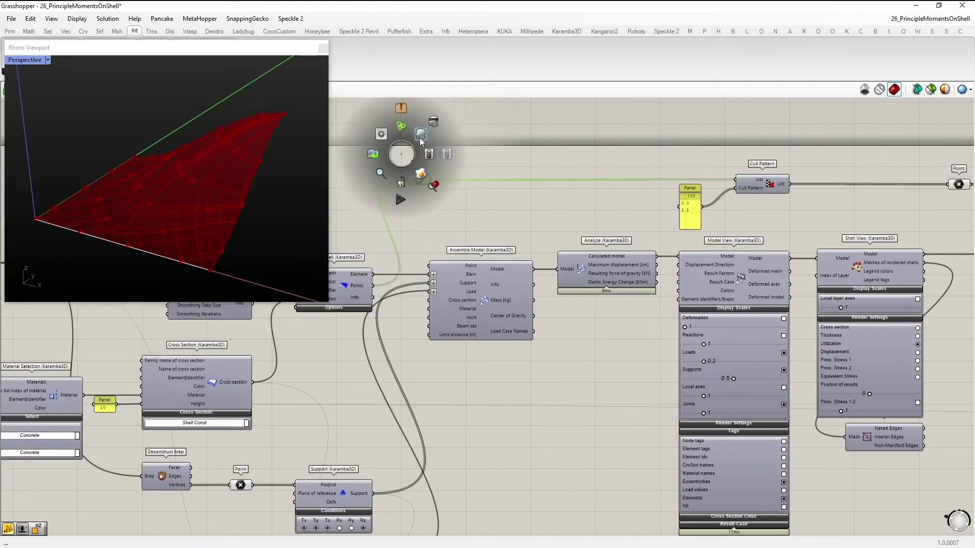
click(421, 135)
drag(477, 197, 399, 150)
mouse_move(411, 182)
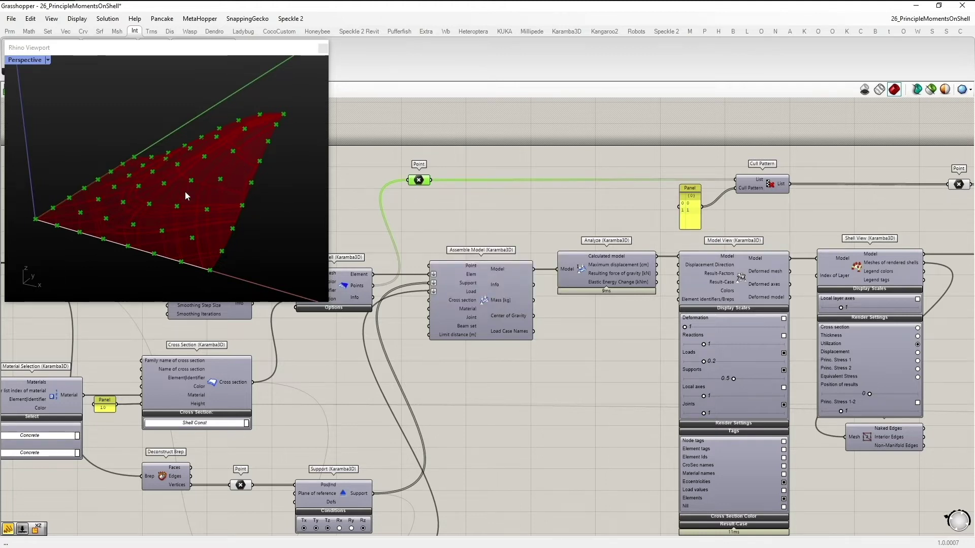
Turn off the previews of the Point parameters before and after Cull Pattern.
middle_click(417, 201)
click(449, 180)
right_drag(854, 207, 431, 222)
right_drag(600, 228, 560, 227)
click(494, 200)
middle_click(477, 200)
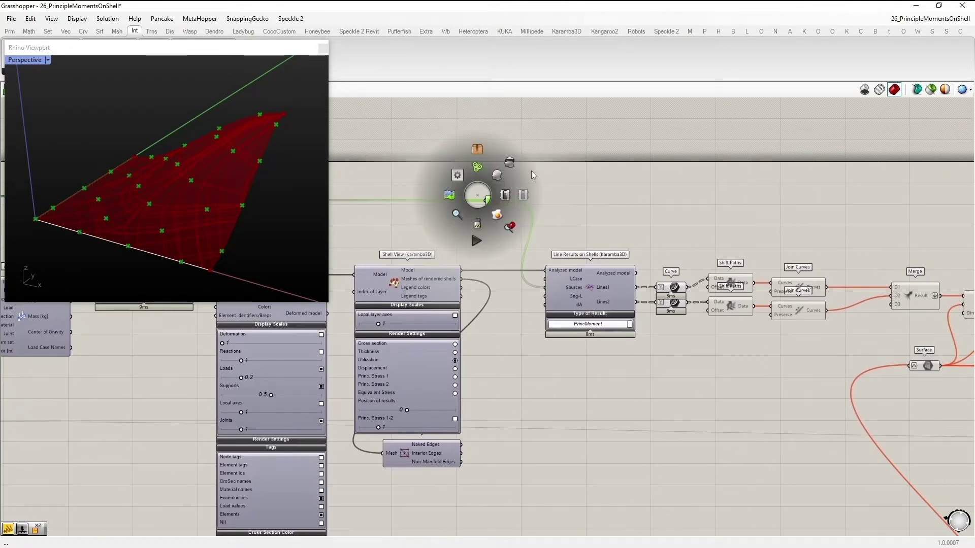
click(507, 167)
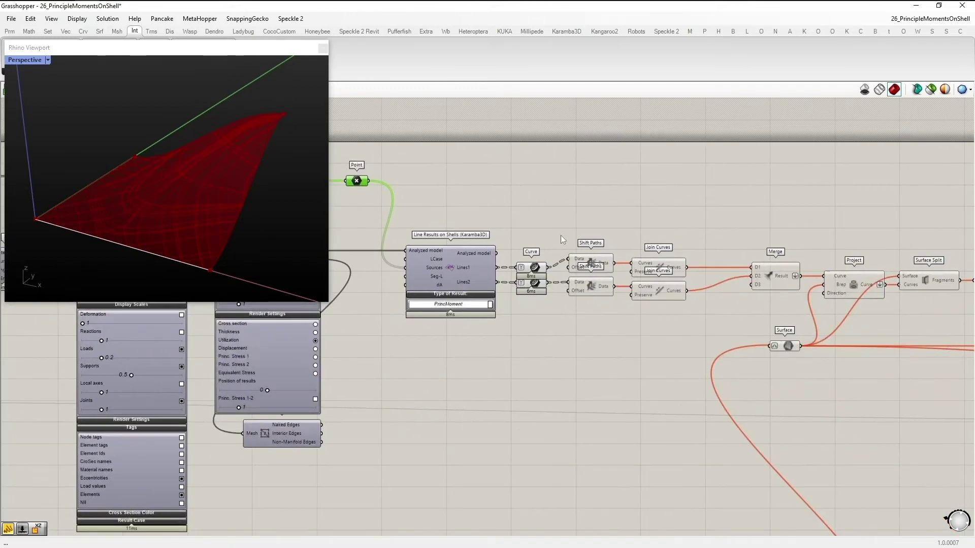
Compare the Lines1 and Lines2 curves on the shell by highlighting each Curve parameter in turn.
click(535, 268)
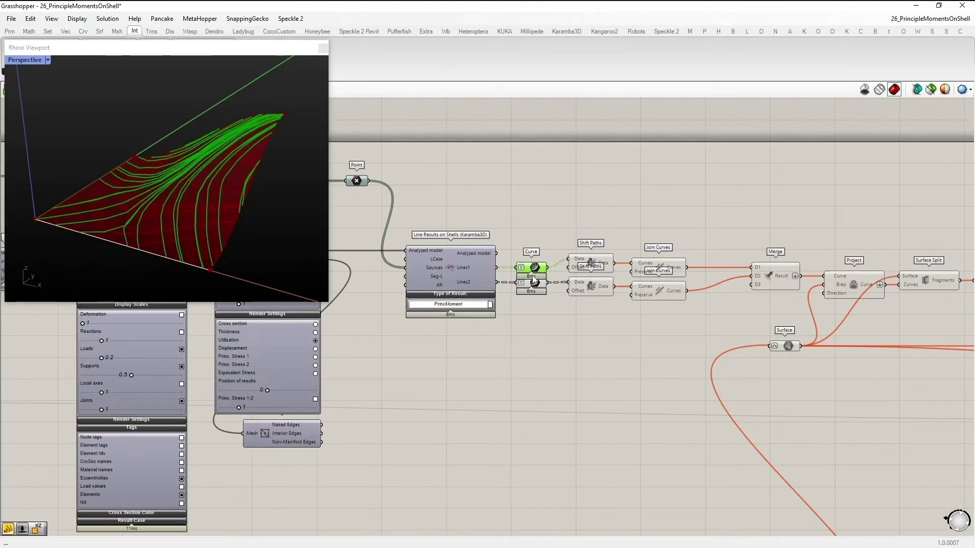
click(534, 285)
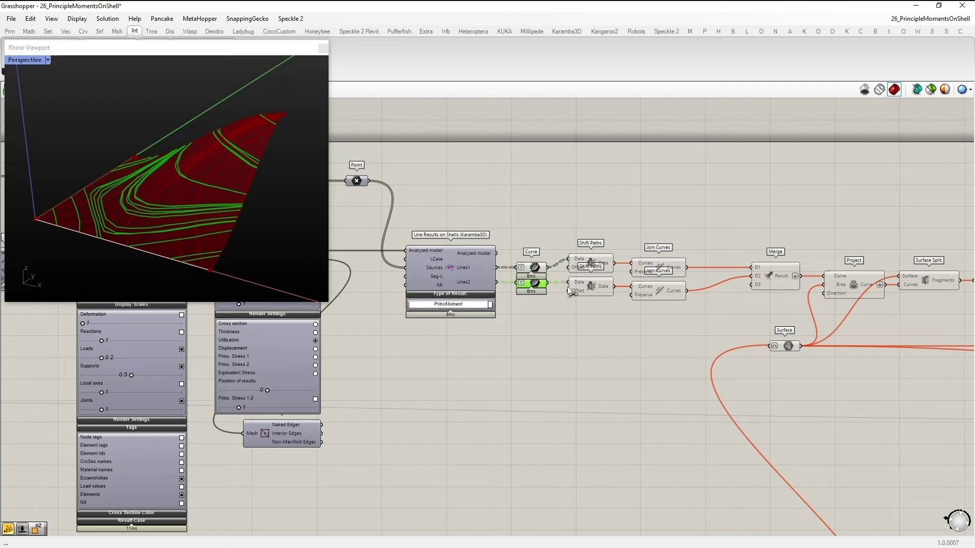
scroll(609, 221, down, 2)
right_drag(598, 219, 578, 222)
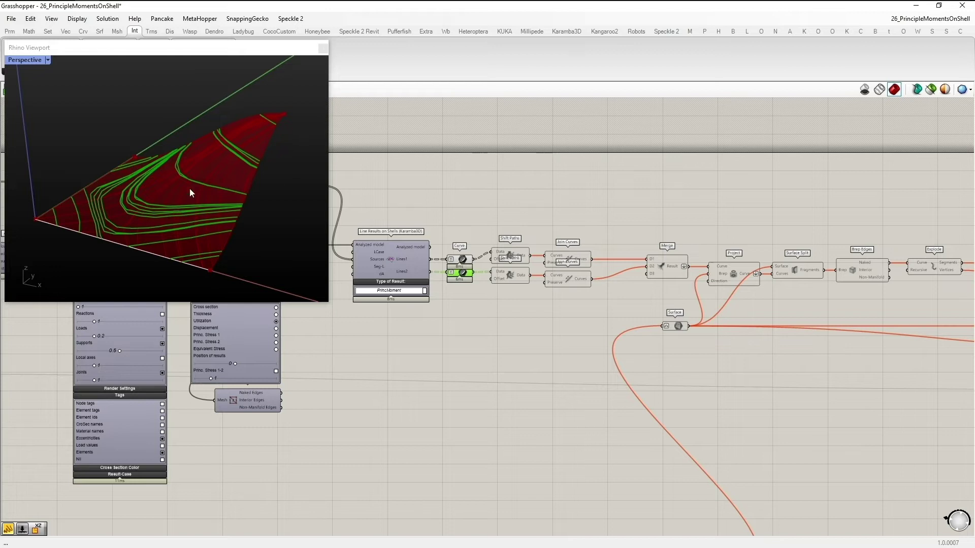
Enable both Shift Paths components and both Join Curves components after the Curve parameters.
right_drag(666, 298, 639, 293)
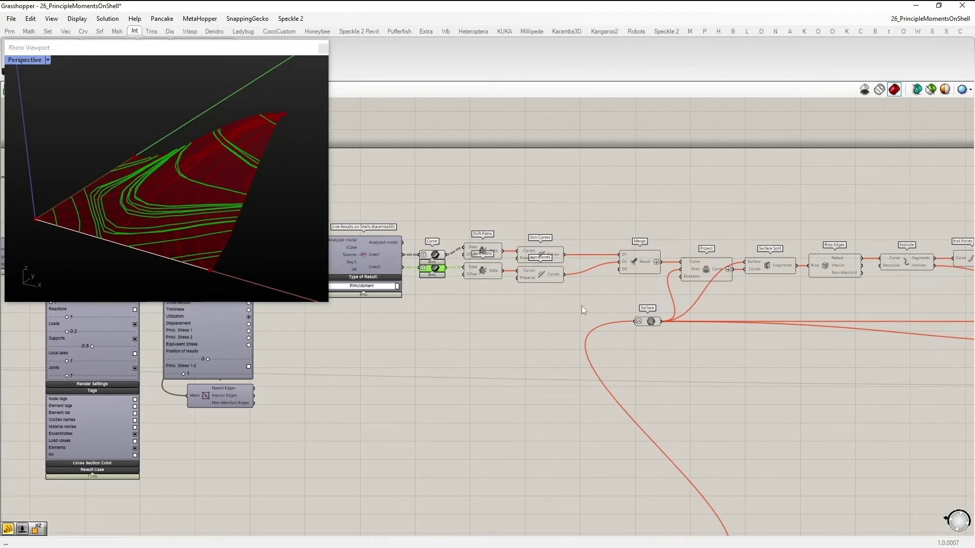
drag(581, 305, 494, 220)
middle_click(504, 216)
click(534, 216)
click(614, 233)
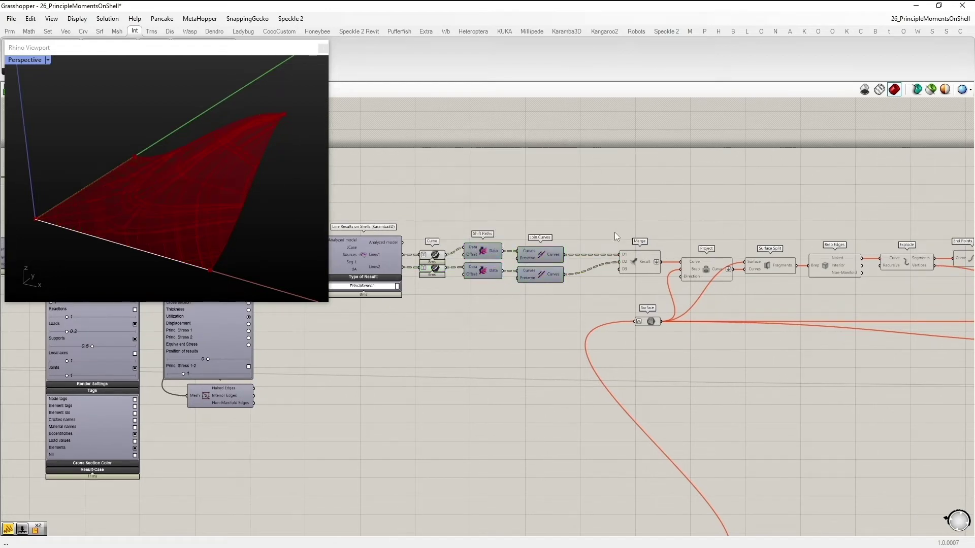
Enable the Merge and Project components after Join Curves, together with the two Surface parameters below them.
right_drag(615, 233, 579, 230)
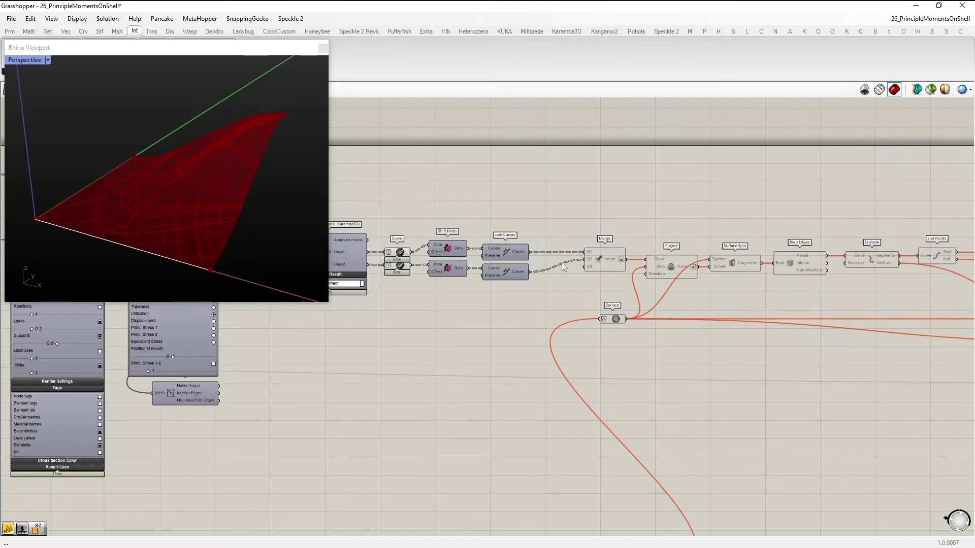
scroll(562, 263, down, 1)
right_drag(697, 297, 617, 287)
right_drag(599, 382, 599, 344)
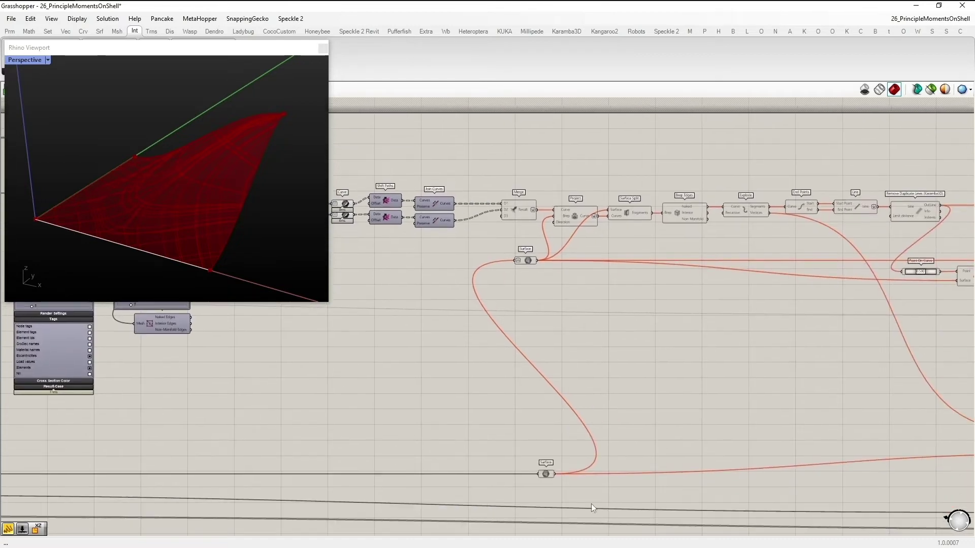
drag(589, 505, 502, 164)
middle_click(504, 166)
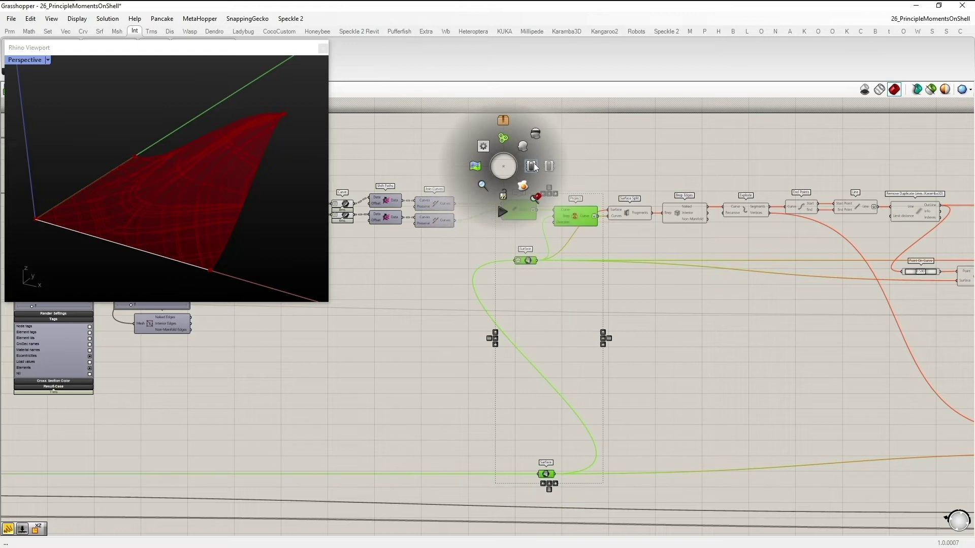
click(532, 166)
Turn on the preview of the Project component to show the projected curves on the shell.
right_drag(647, 254, 628, 277)
click(563, 234)
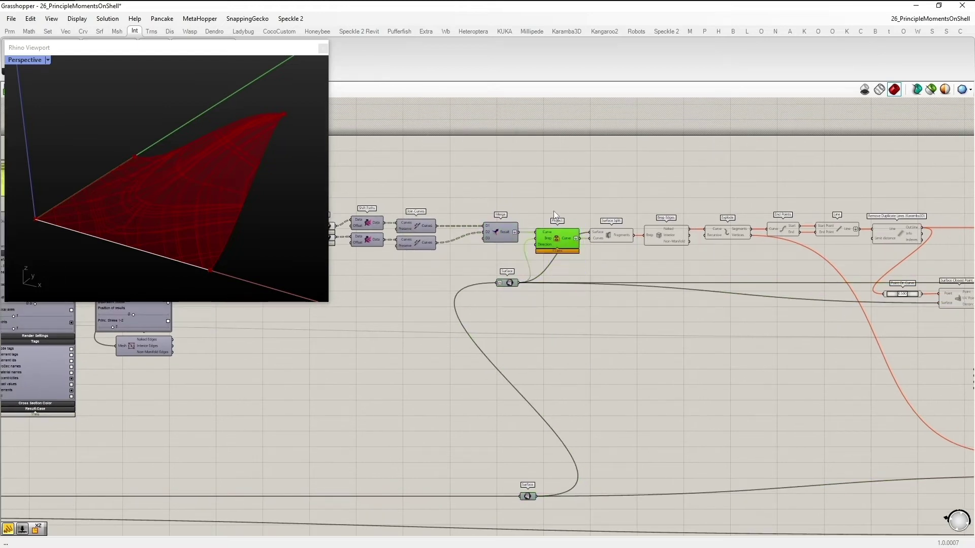
middle_click(555, 211)
click(573, 192)
click(486, 257)
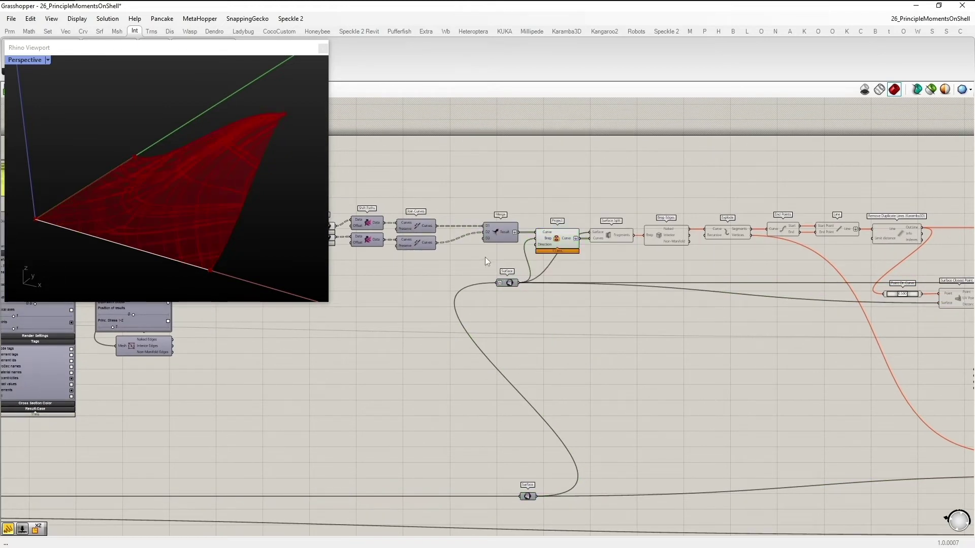
Enable the Surface Split component that follows Project.
click(573, 247)
click(597, 254)
middle_click(591, 209)
click(610, 210)
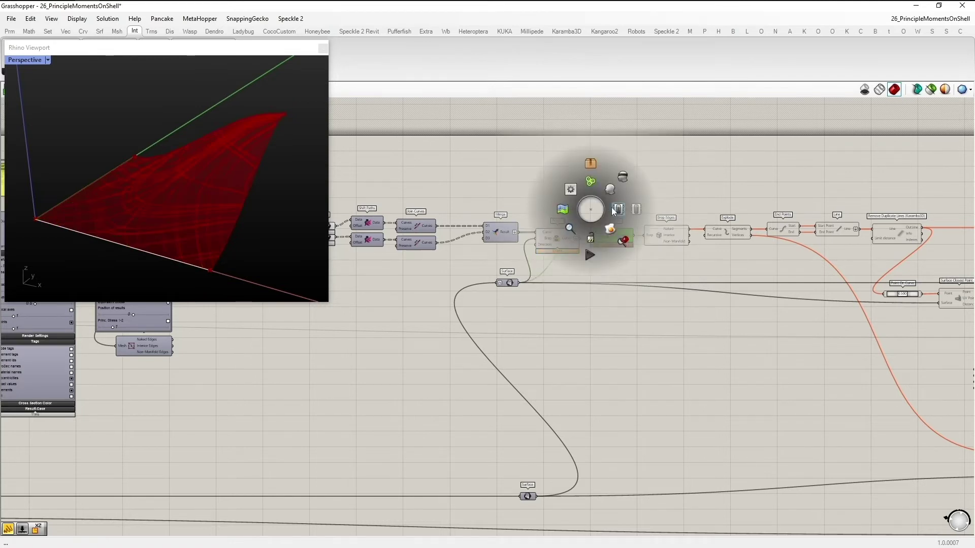
Highlight the projected curves on the shell, turn off the Project preview and turn on the Surface Split preview instead.
click(555, 237)
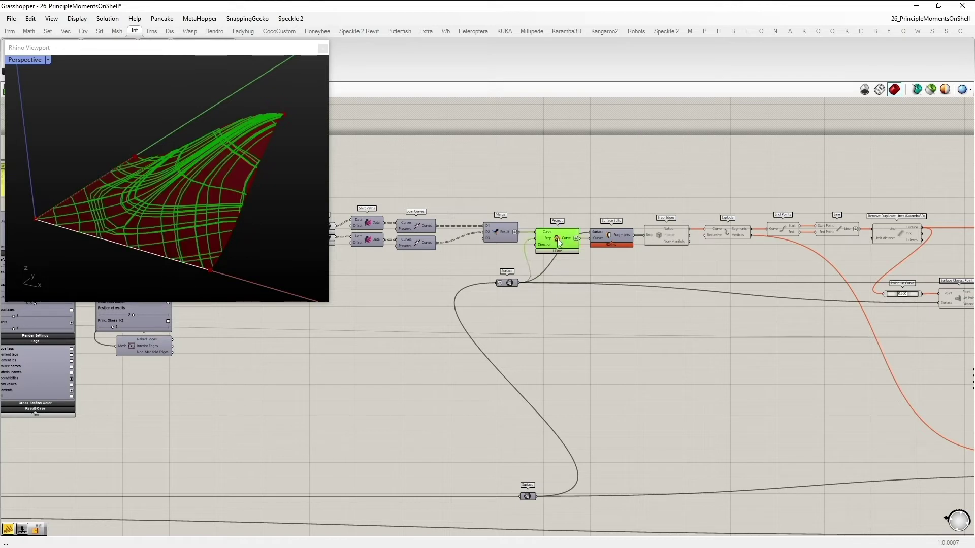
middle_click(558, 237)
click(577, 215)
click(604, 243)
middle_click(602, 219)
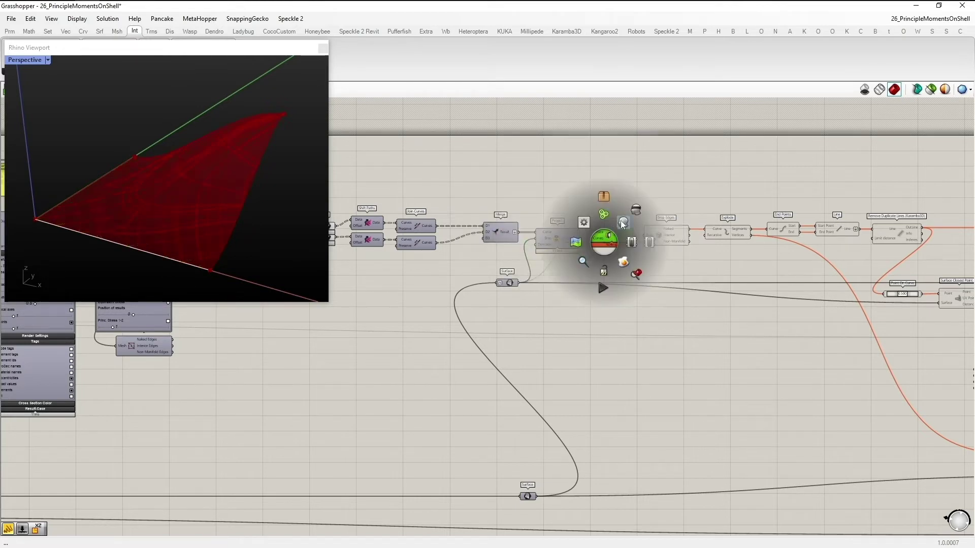
click(627, 197)
click(637, 196)
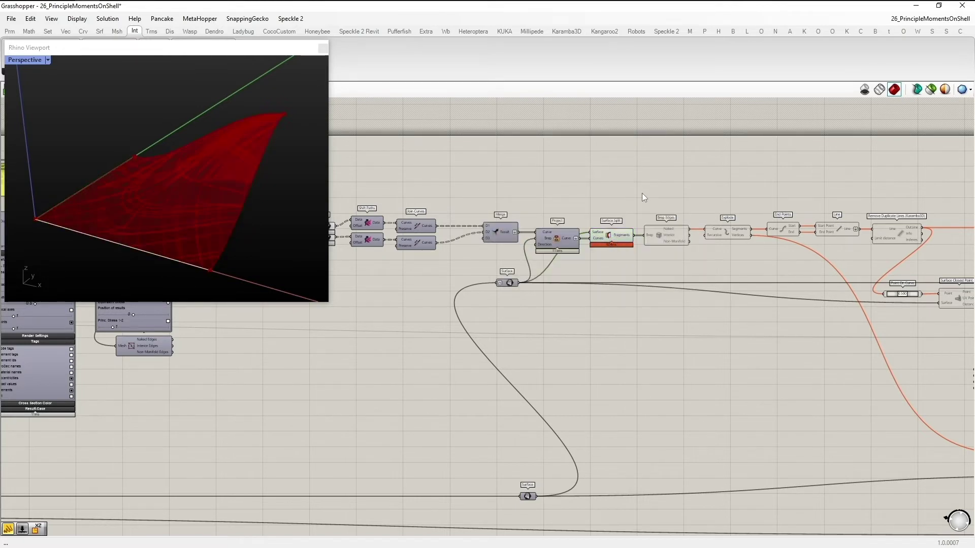
Turn off the previews of the Curve parameters ahead of the Shift Paths components.
right_drag(450, 258, 656, 254)
drag(576, 265, 513, 167)
scroll(512, 167, up, 1)
middle_click(513, 166)
click(548, 136)
click(739, 164)
right_drag(740, 164, 507, 168)
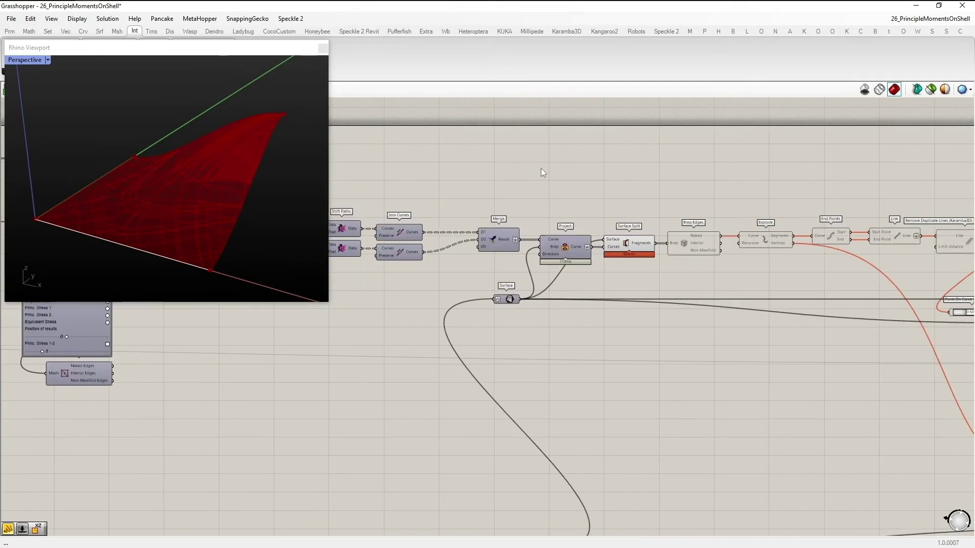
Highlight the Surface Split fragments on the shell and turn off that component's preview.
scroll(715, 237, up, 1)
right_drag(737, 196, 660, 190)
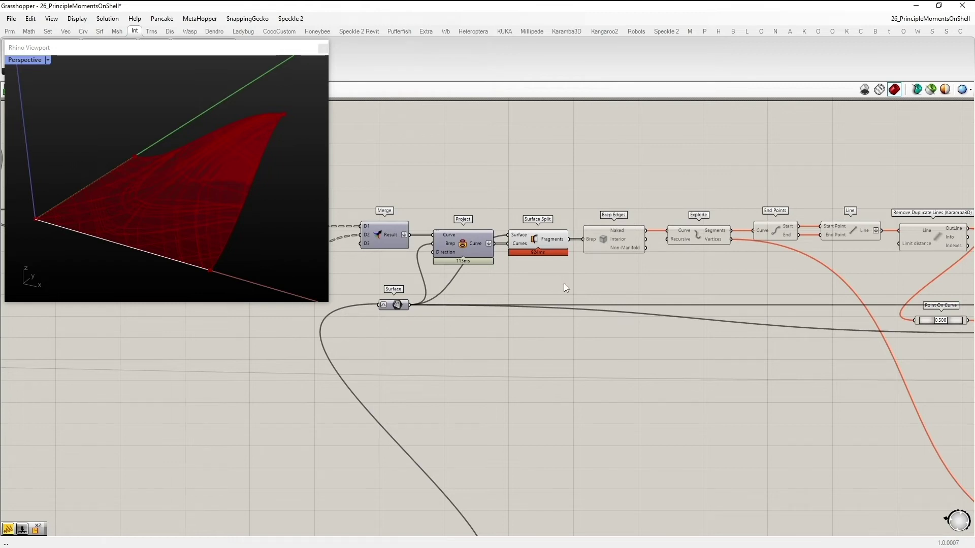
click(532, 251)
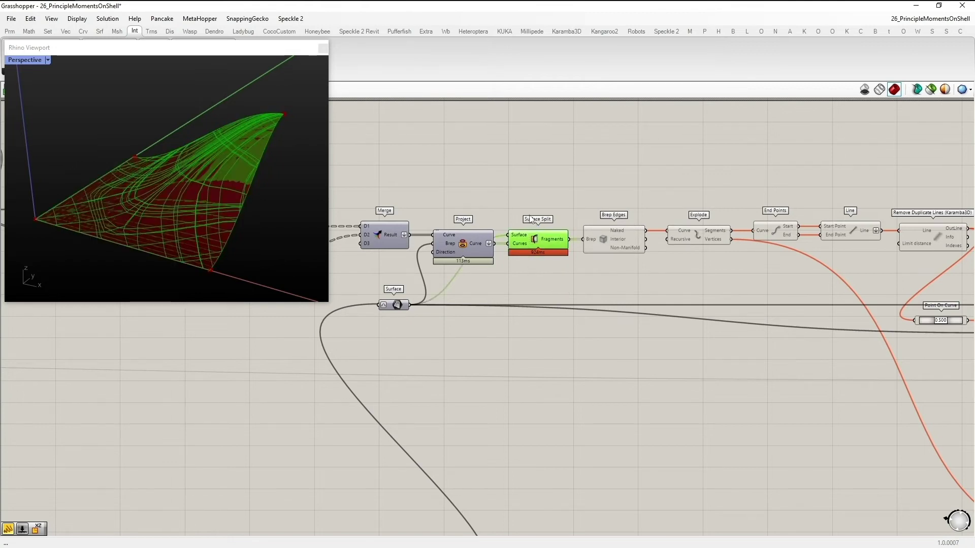
middle_click(530, 216)
click(561, 184)
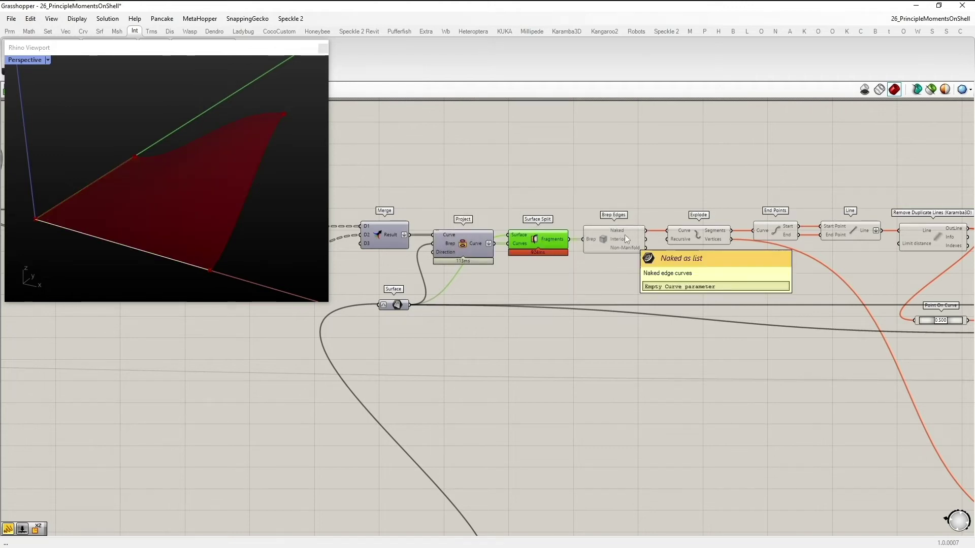
Enable the Brep Edges and Explode components that follow Surface Split.
mouse_move(624, 230)
drag(701, 265, 609, 226)
middle_click(623, 204)
click(652, 202)
Turn on the Explode preview and trace its Vertices output to the Remove Duplicate Points and Mesh Breps components.
drag(723, 276, 685, 212)
middle_click(685, 211)
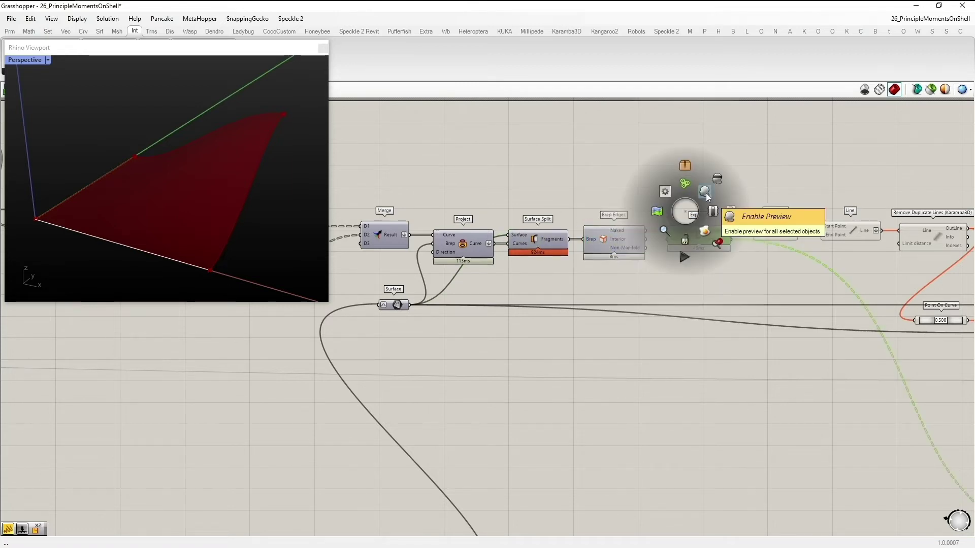
click(706, 193)
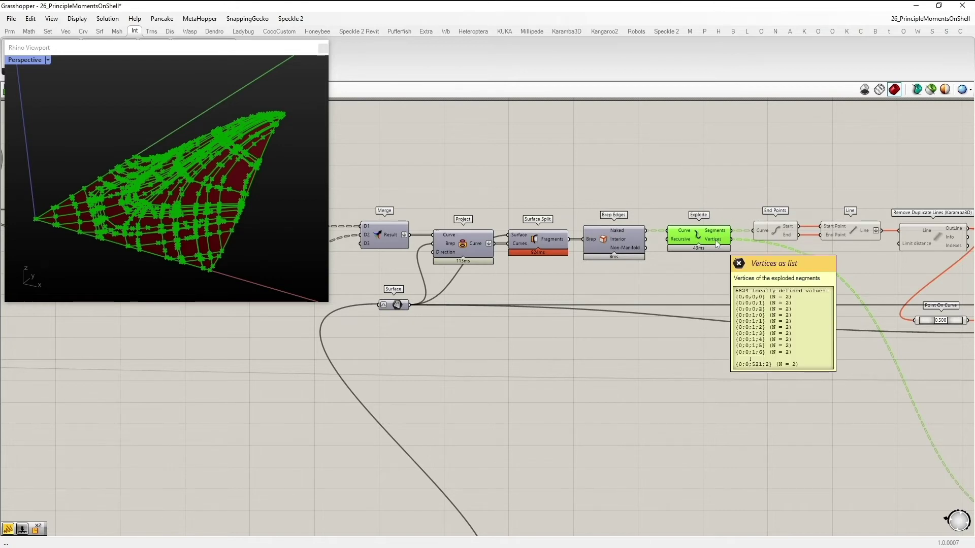
right_drag(748, 276, 684, 242)
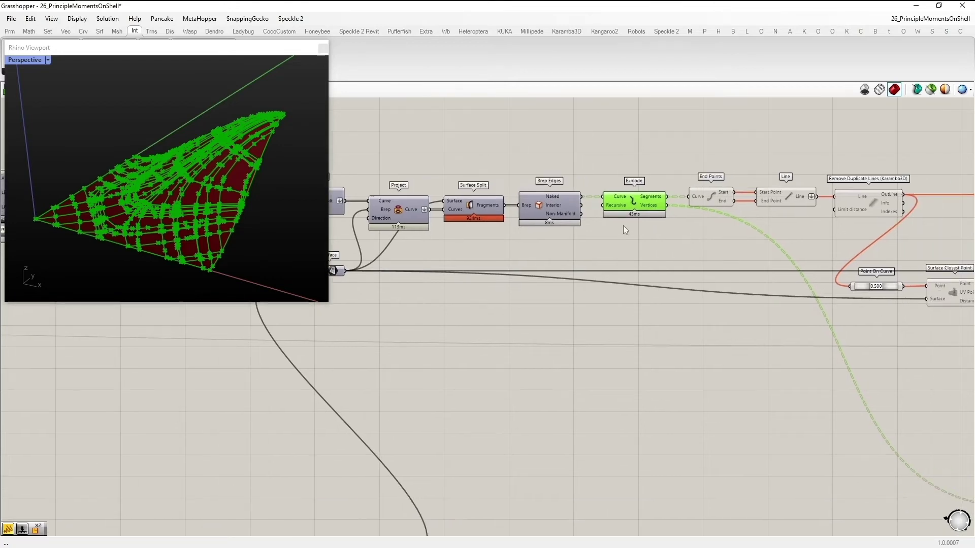
scroll(612, 224, down, 2)
right_drag(736, 293, 617, 279)
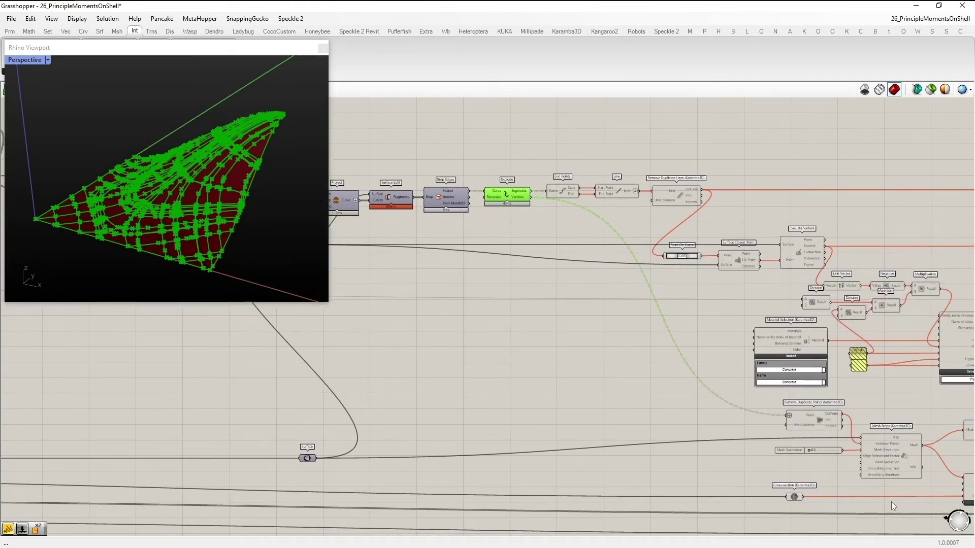
drag(907, 489, 779, 417)
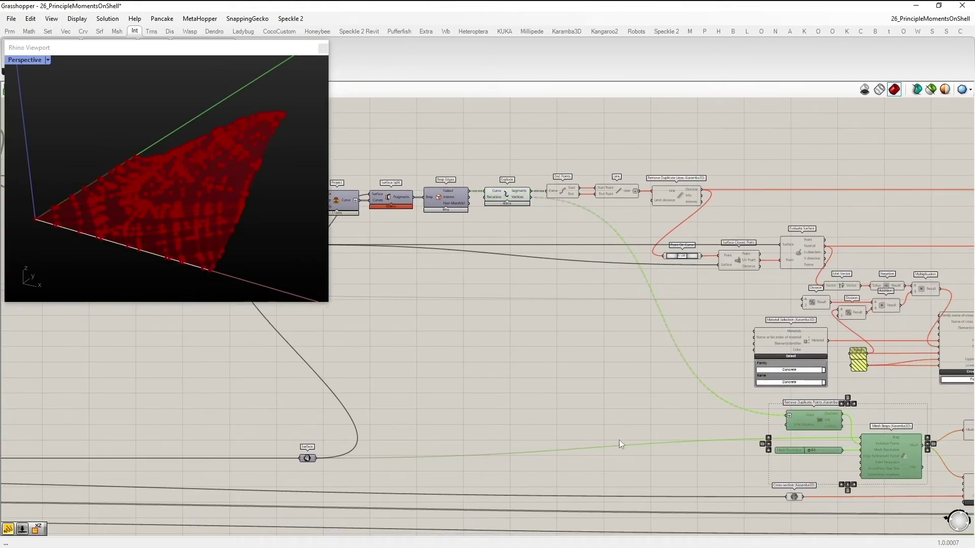
click(565, 372)
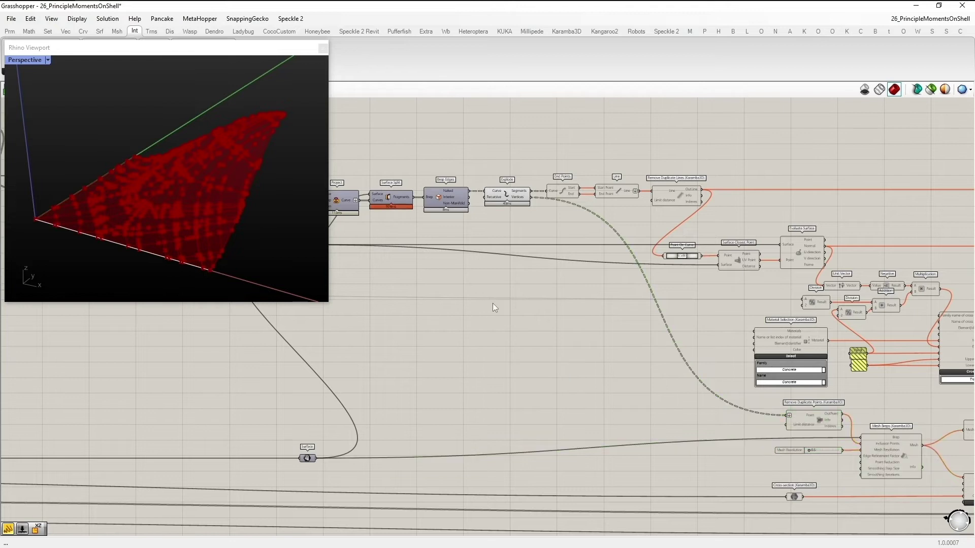
Turn off the preview of the Explode component.
drag(518, 246, 468, 167)
middle_click(476, 171)
click(508, 137)
click(523, 152)
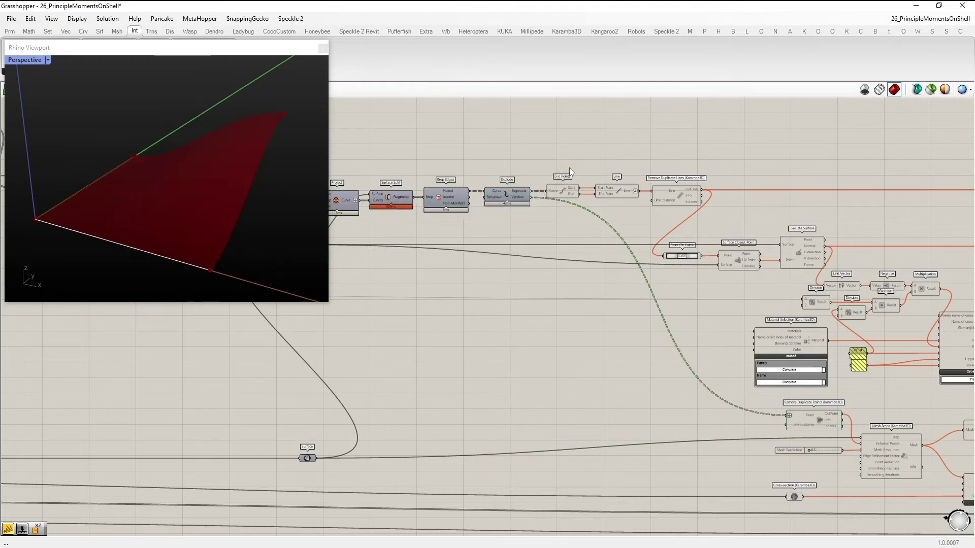
Enable the End Points, Line and Remove Duplicate Lines components and turn on their previews.
scroll(571, 168, up, 2)
drag(709, 243, 565, 166)
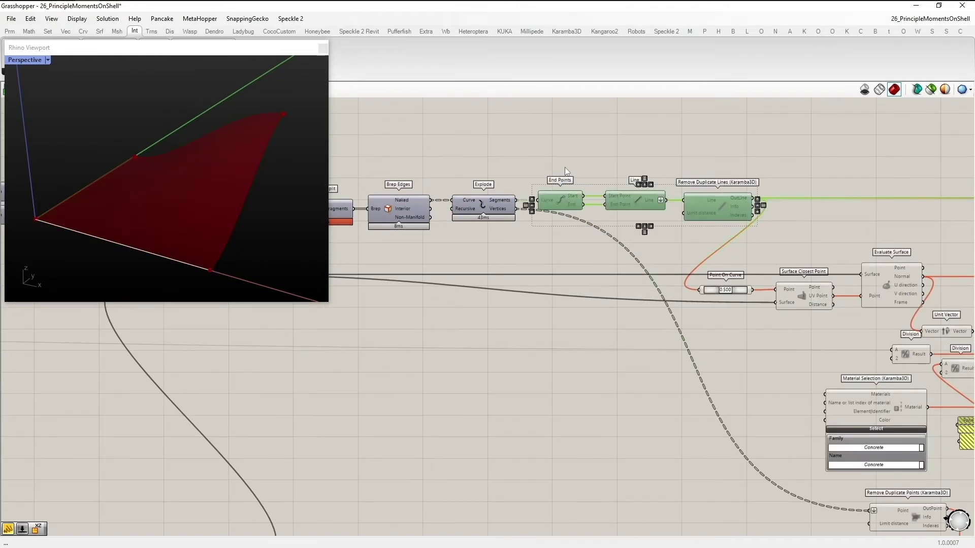
middle_click(567, 208)
click(595, 165)
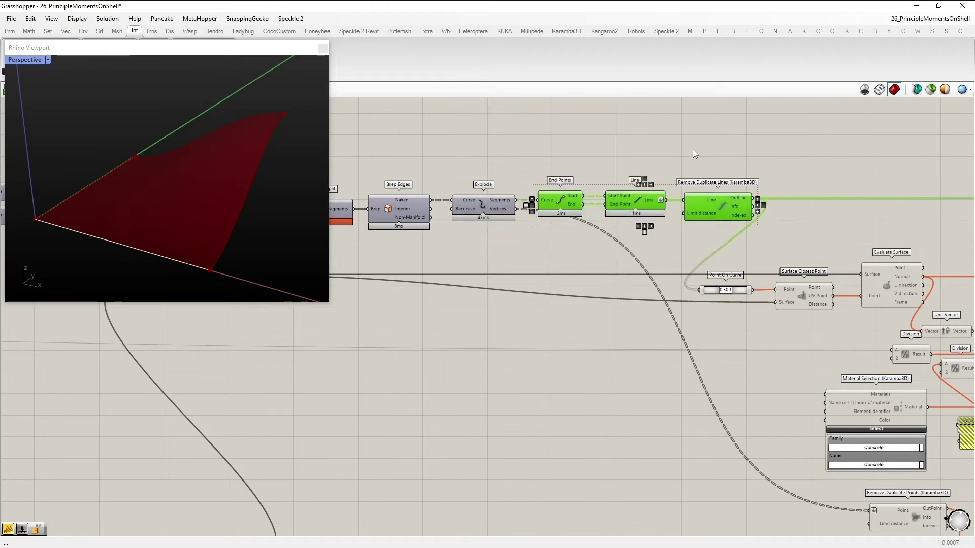
middle_click(708, 149)
click(722, 137)
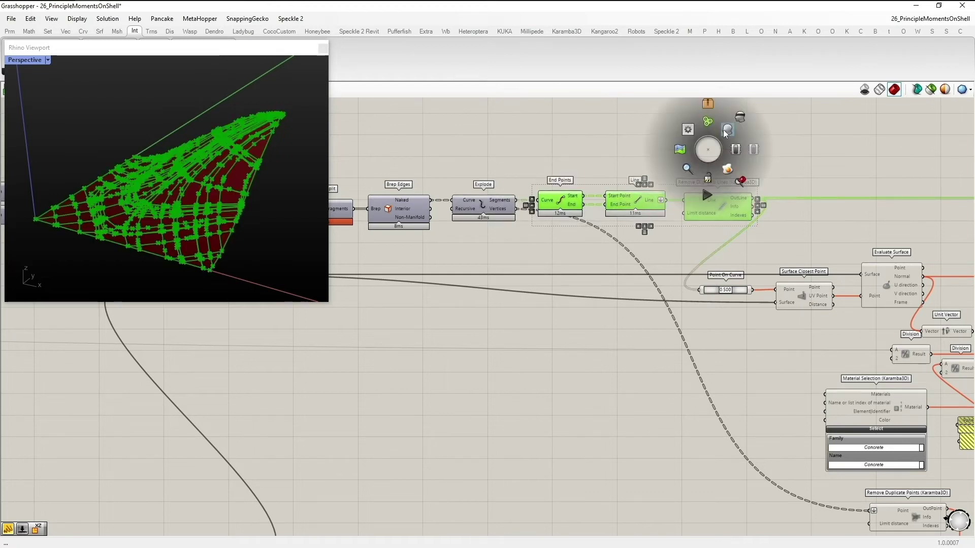
click(724, 142)
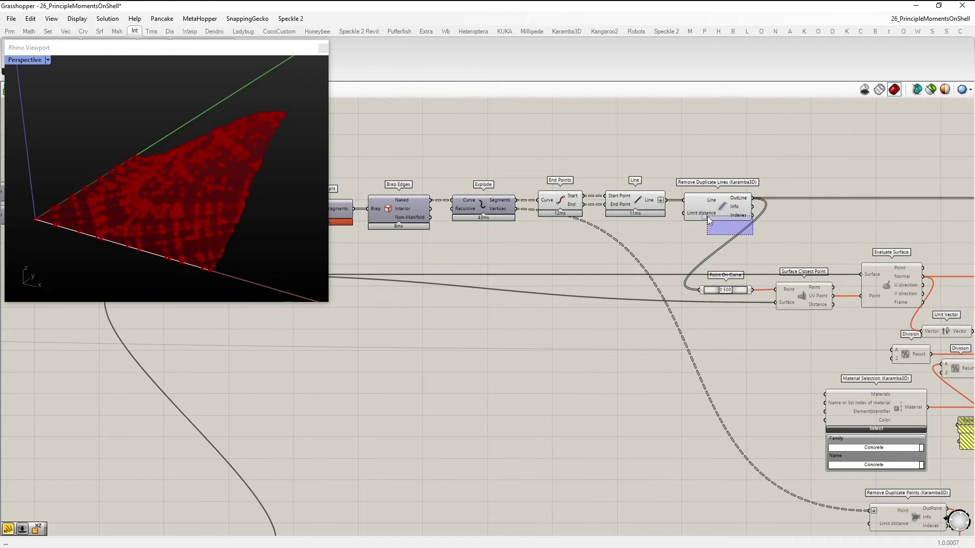
Turn off the previews of End Points and Line, keeping only Remove Duplicate Lines shown.
drag(707, 217, 567, 184)
middle_click(566, 182)
click(595, 149)
click(692, 166)
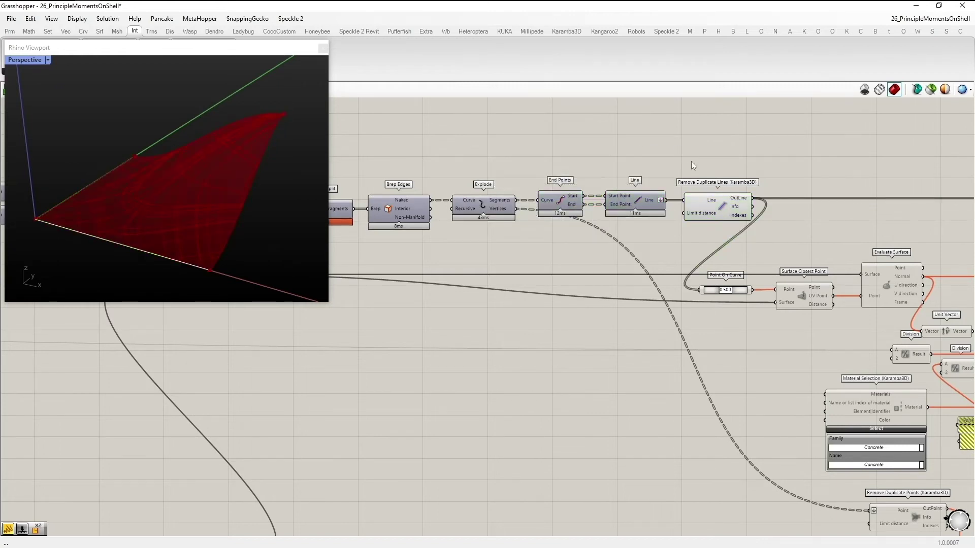
Highlight the Remove Duplicate Lines result on the shell and enable the Line to Beam component it feeds.
right_drag(753, 172, 558, 158)
right_drag(605, 224, 542, 210)
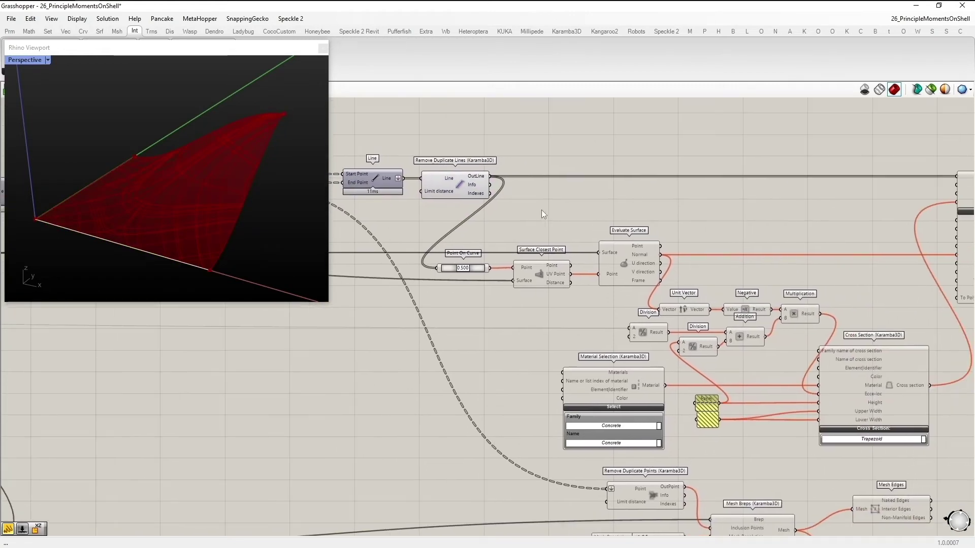
scroll(541, 209, down, 2)
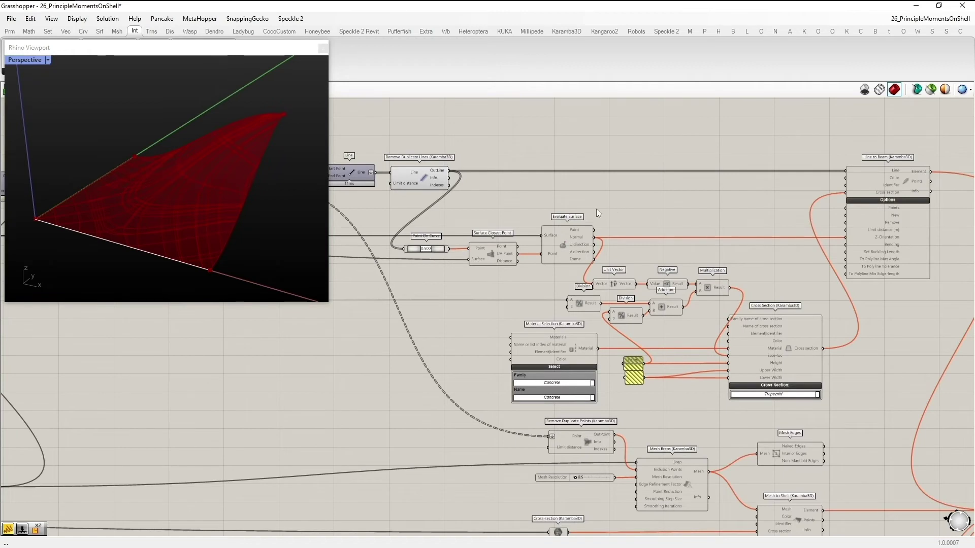
click(422, 175)
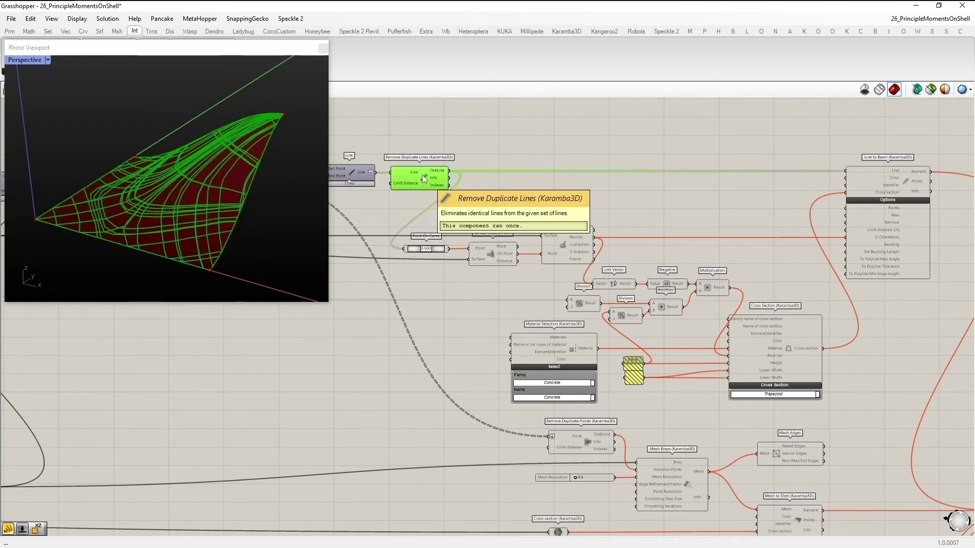
click(915, 225)
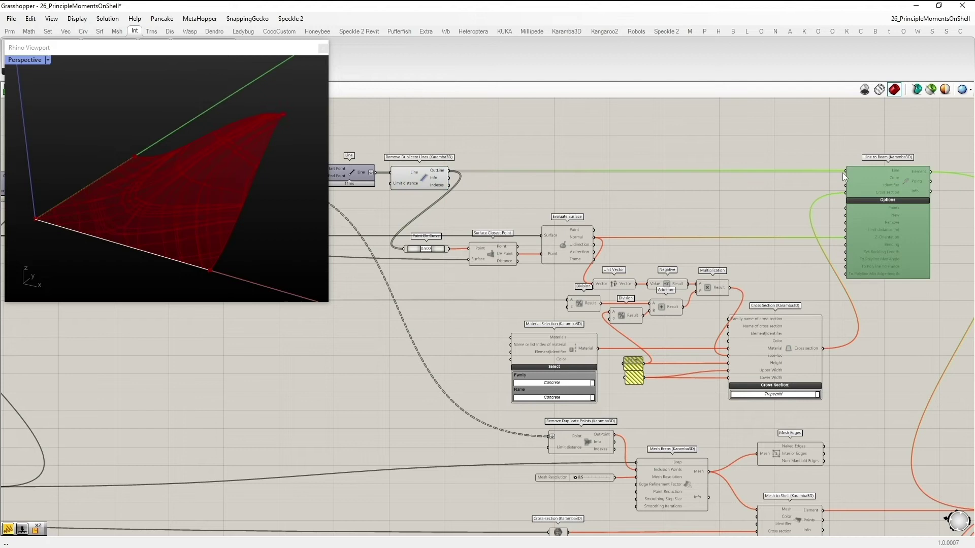
key(space)
middle_click(859, 176)
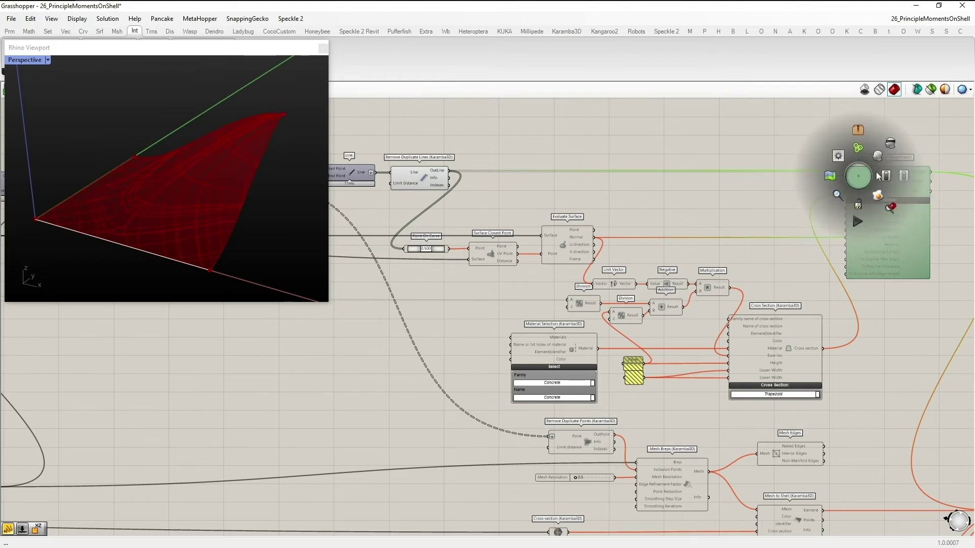
click(884, 175)
middle_click(786, 191)
click(807, 172)
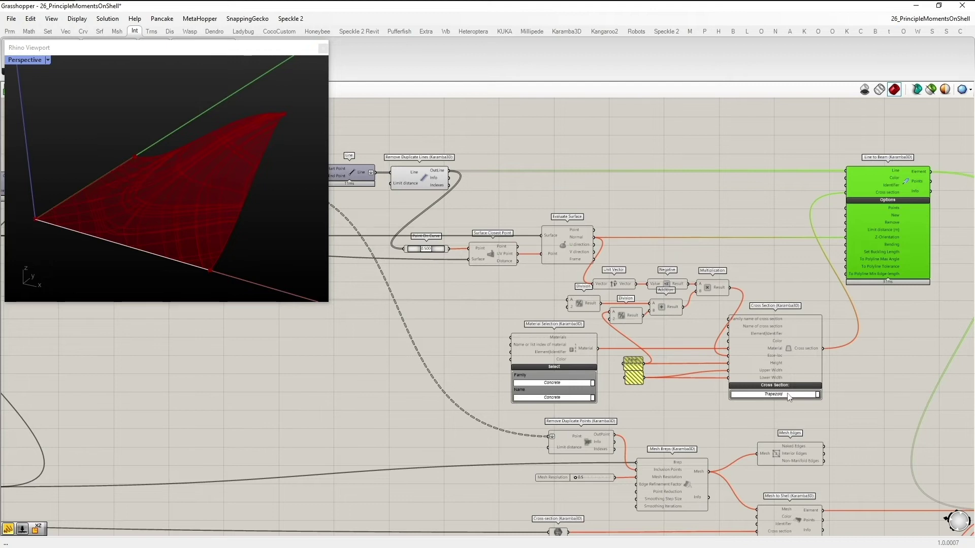
Enable the concrete Material Selection, the connected panels and the Trapezoid Cross Section component.
drag(837, 407, 508, 312)
key(space)
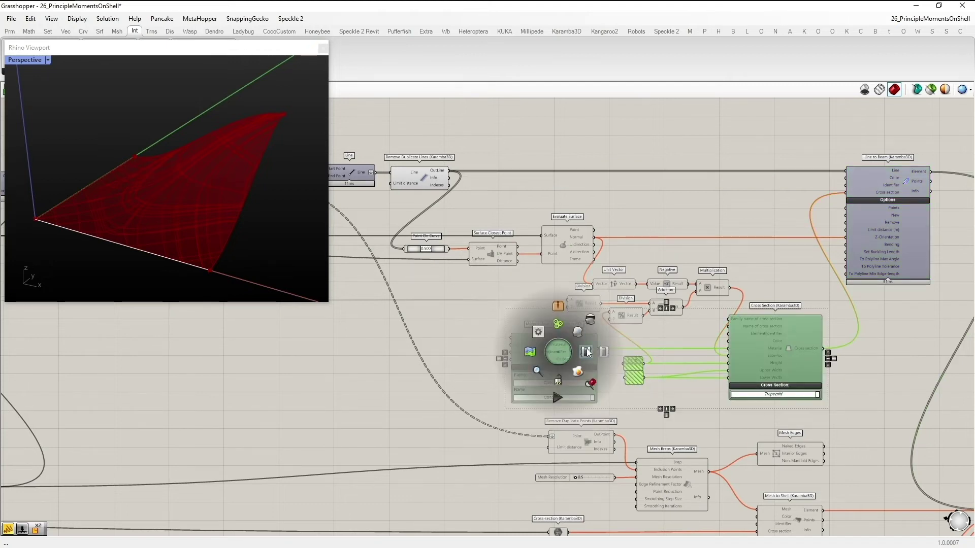
click(587, 352)
click(684, 339)
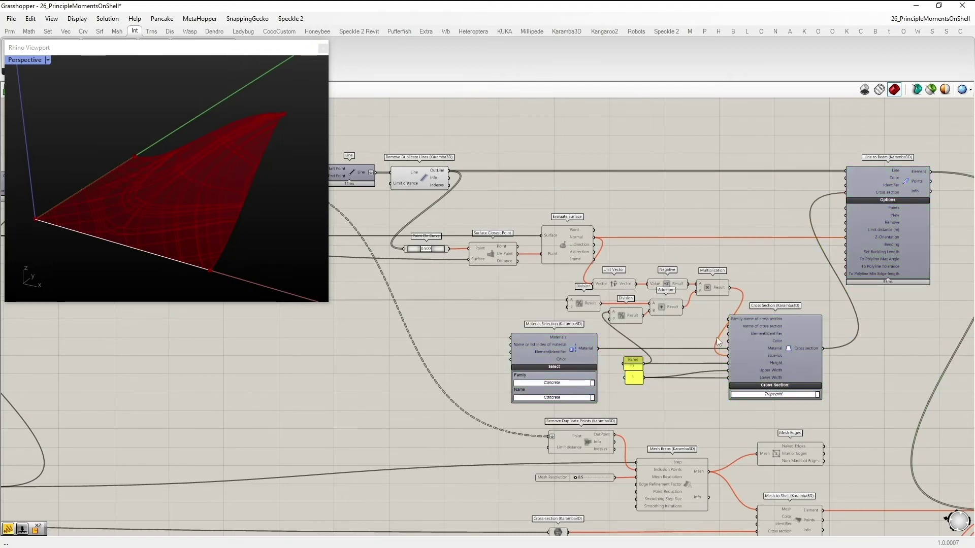
Enable the Unit Vector, Negative, Division, Addition and Multiplication components plus Point On Curve, Surface Closest Point and Evaluate Surface.
drag(717, 337, 631, 293)
drag(702, 331, 421, 213)
key(space)
click(639, 282)
middle_click(476, 217)
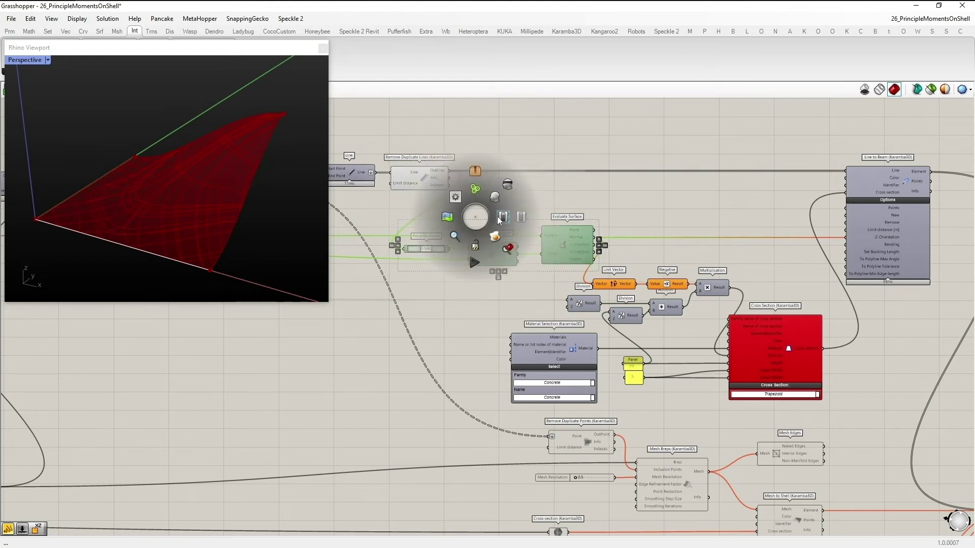
click(502, 217)
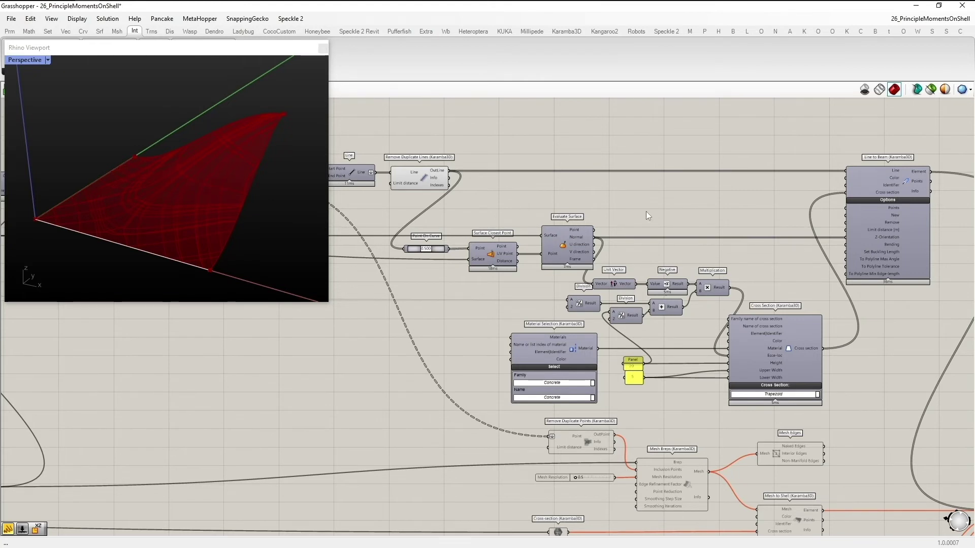
Enable the Remove Duplicate Points component and the Mesh Resolution slider, and preview the remaining points on the shell.
right_drag(901, 384, 836, 265)
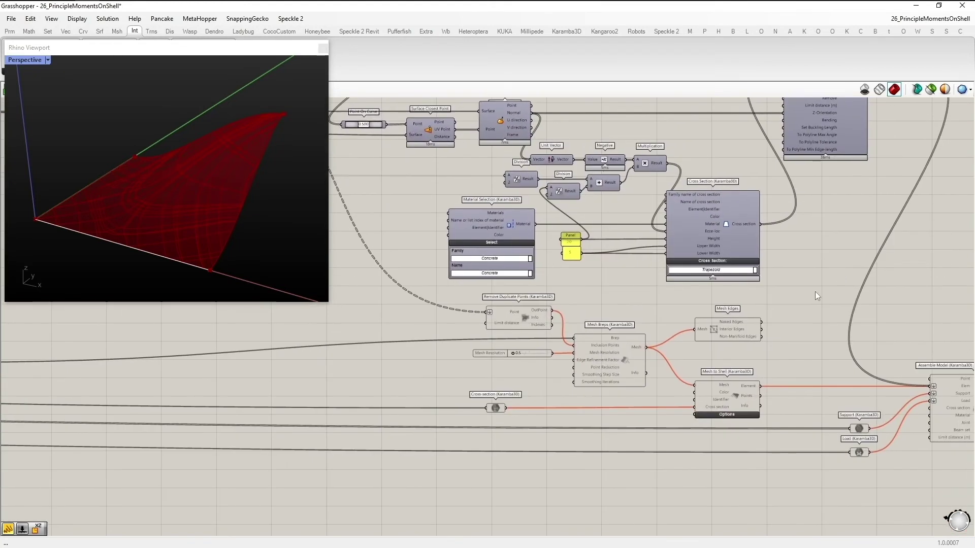
drag(555, 376, 490, 305)
middle_click(496, 310)
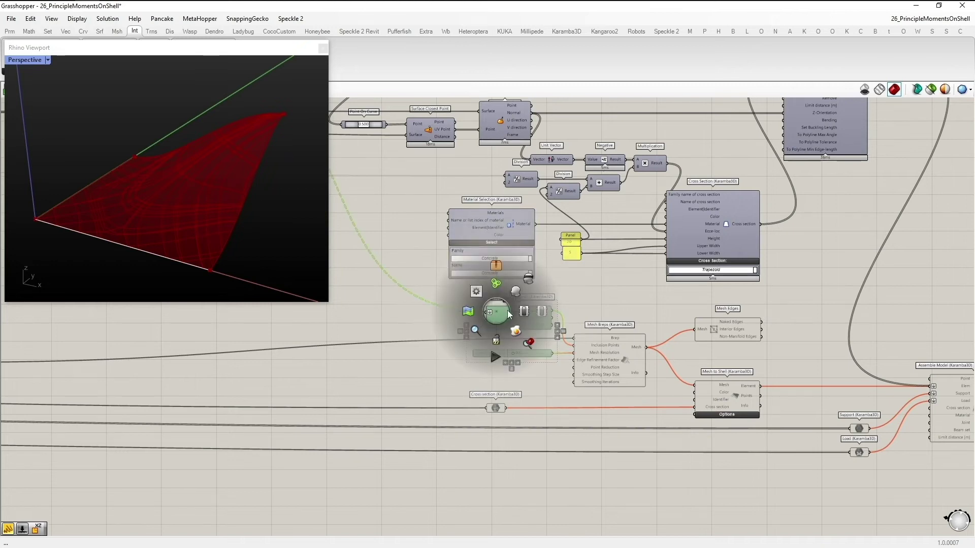
click(520, 309)
click(522, 319)
key(space)
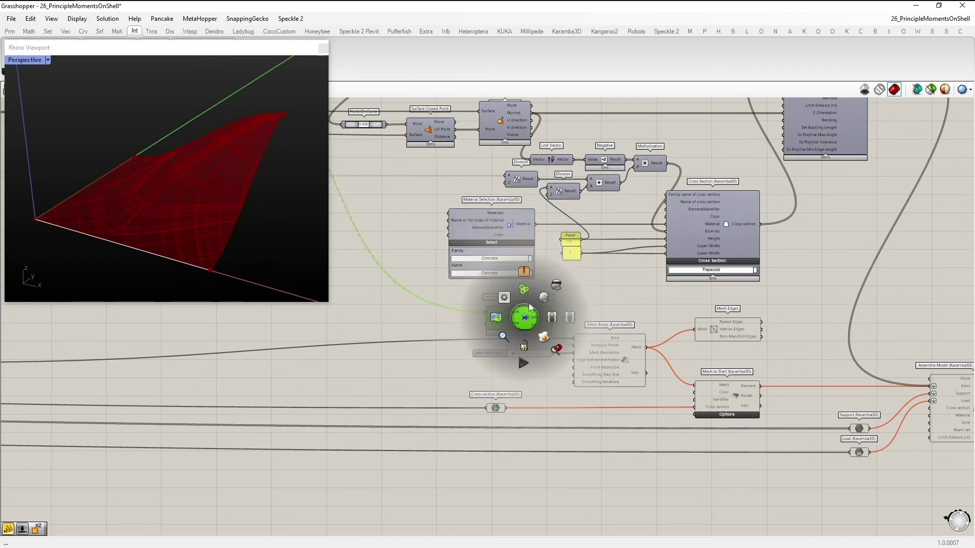
click(525, 297)
right_drag(167, 167, 239, 230)
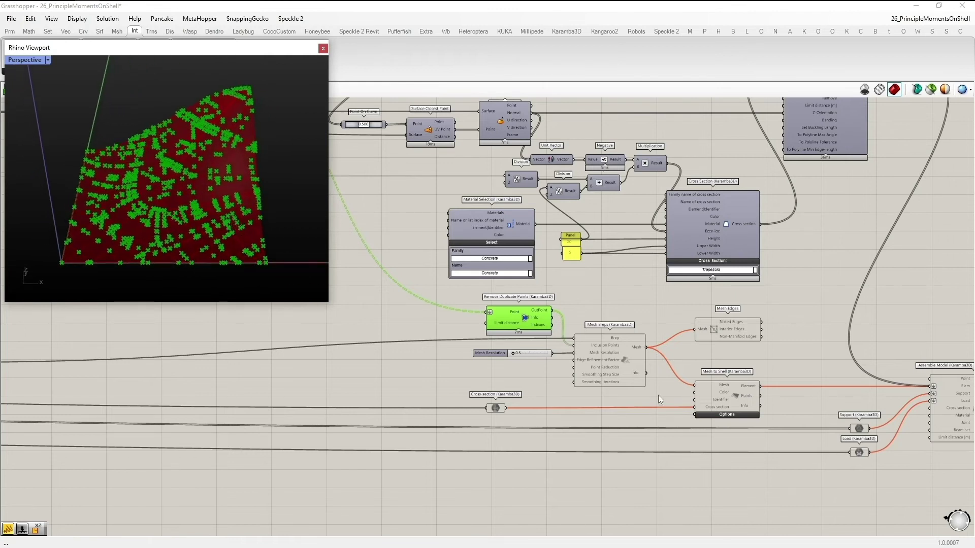
Enable the Mesh Breps component along with Mesh Edges, Mesh to Shell and the Cross-section parameter feeding it.
click(609, 358)
key(space)
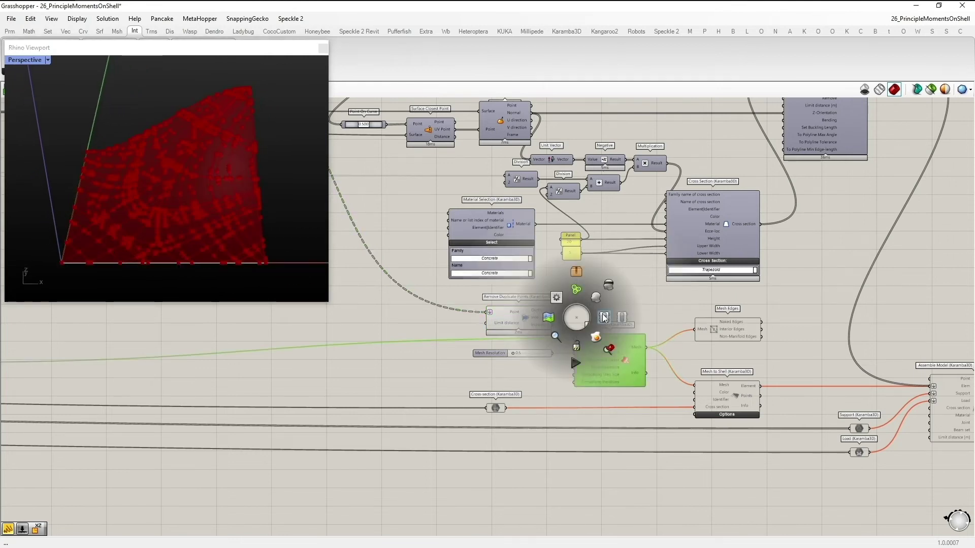
click(604, 317)
scroll(548, 358, up, 1)
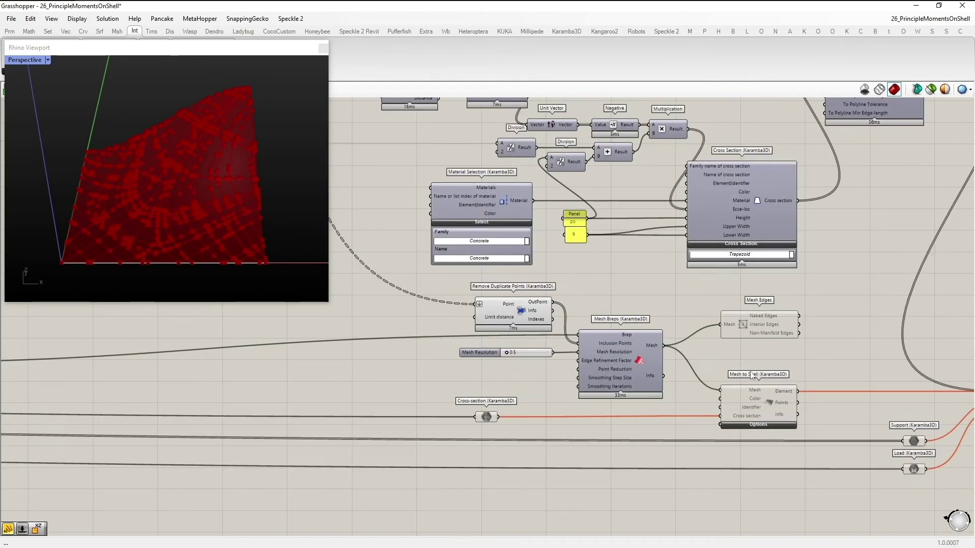
drag(822, 412, 469, 292)
key(space)
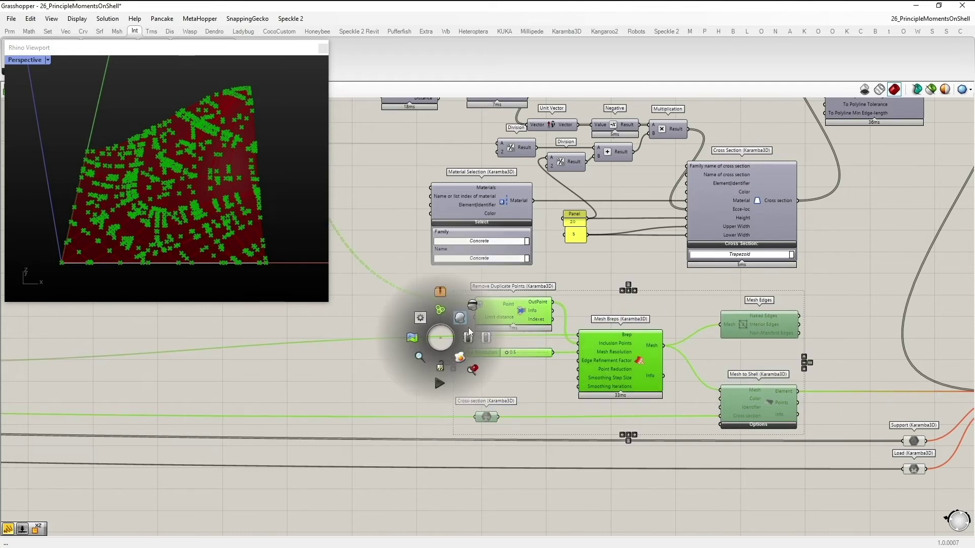
click(468, 338)
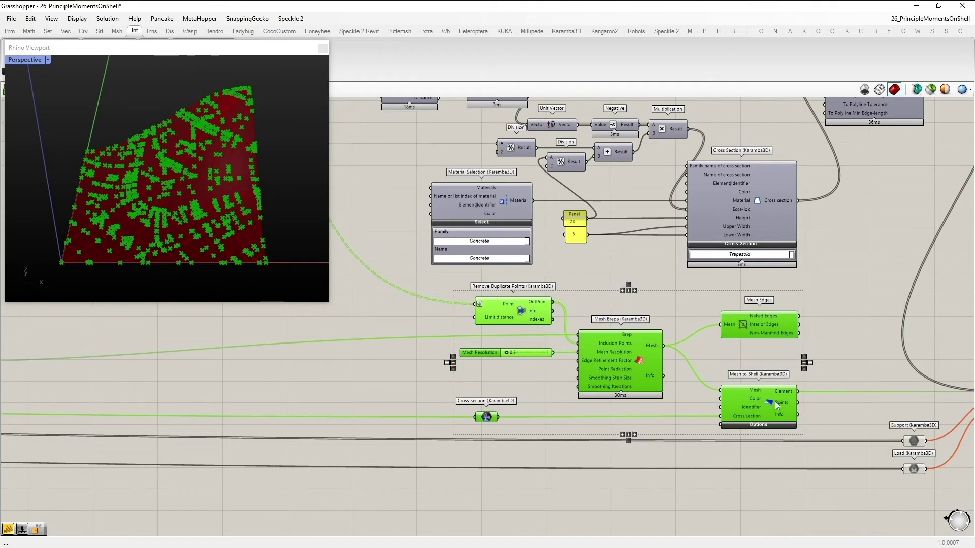
Turn off the preview of the Remove Duplicate Points component.
click(752, 327)
drag(570, 322, 521, 303)
middle_click(521, 302)
click(551, 273)
Turn on the preview of Mesh Edges connected to Mesh Breps and examine the triangulated shell mesh.
click(759, 327)
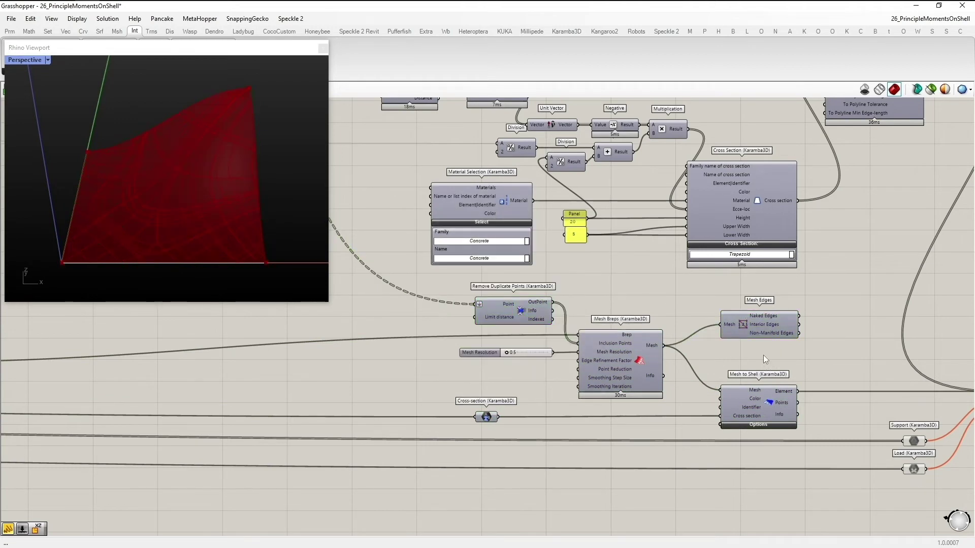
key(space)
click(753, 303)
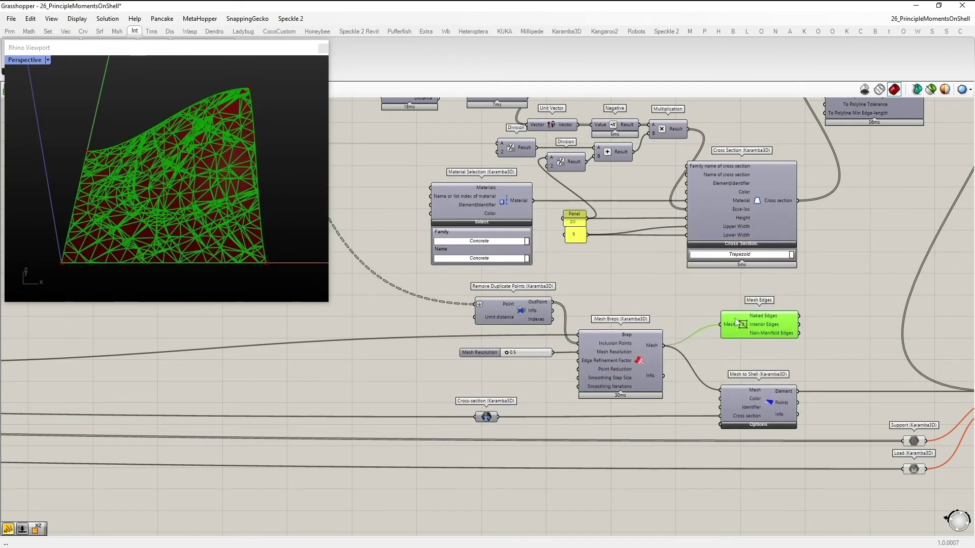
right_drag(203, 207, 230, 239)
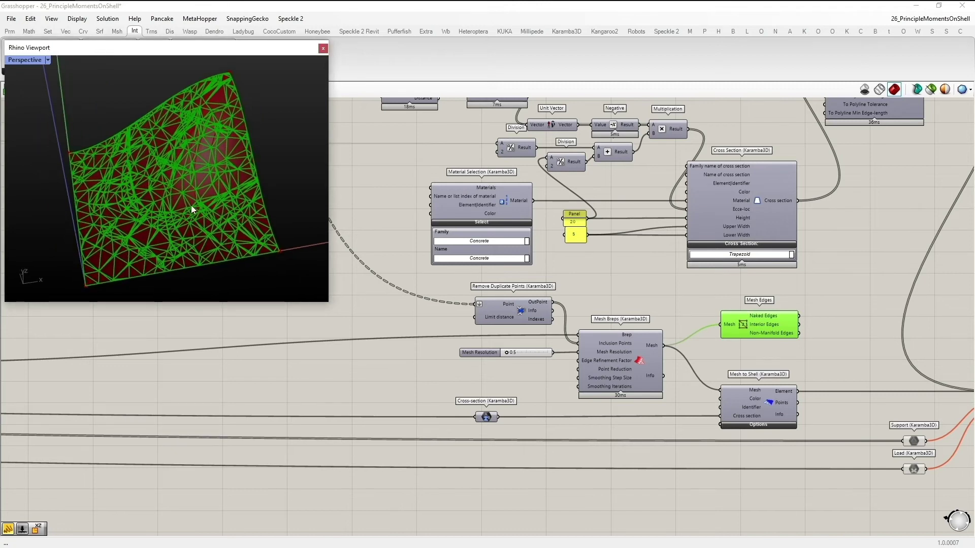
scroll(221, 191, up, 2)
right_drag(221, 190, 215, 190)
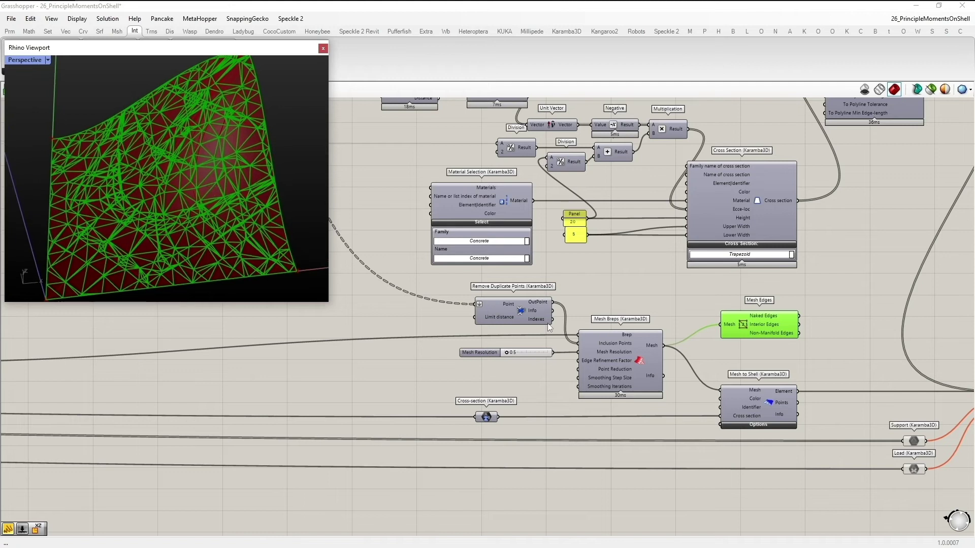
Preview Remove Duplicate Points again and highlight it together with Mesh Edges to compare points and mesh vertices.
click(515, 304)
middle_click(516, 303)
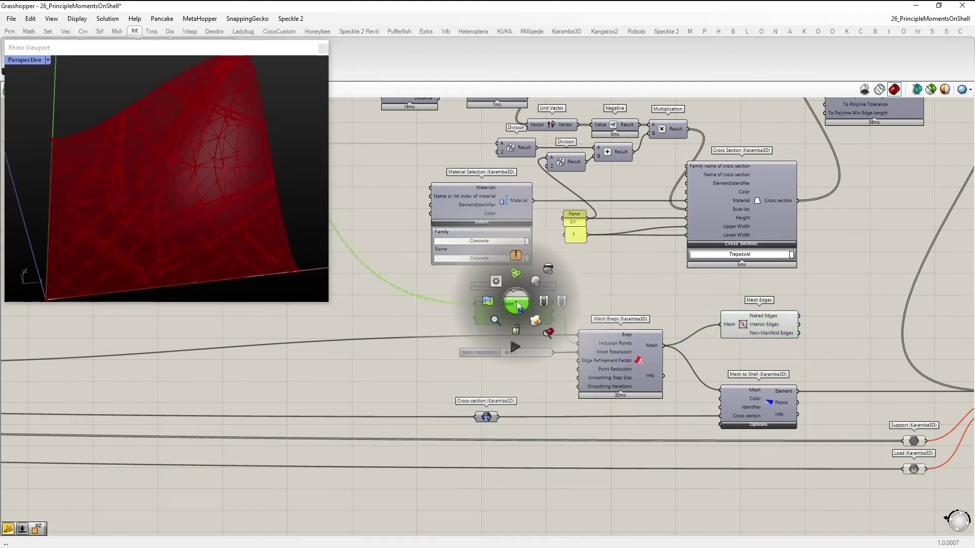
click(542, 283)
drag(809, 327, 526, 298)
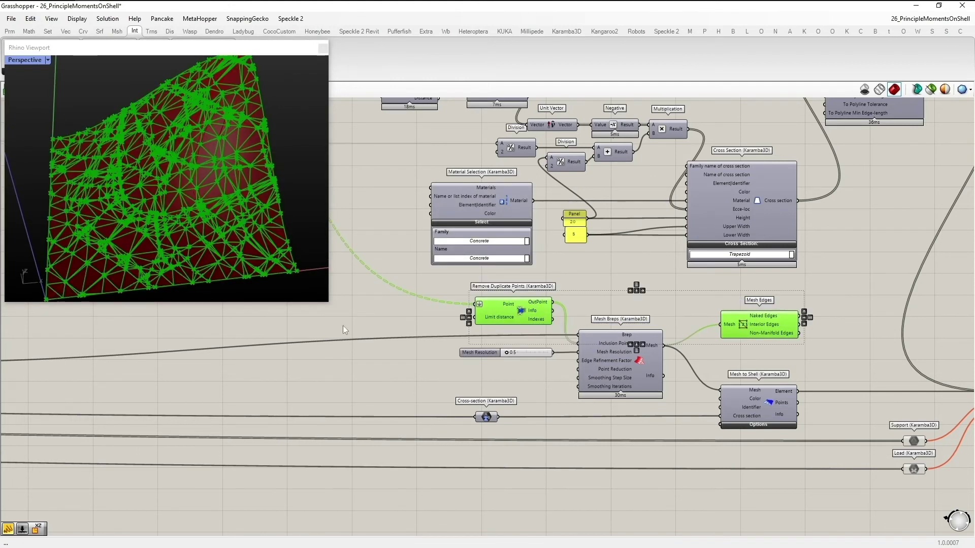
mouse_move(237, 218)
right_down()
mouse_move(213, 208)
mouse_move(230, 212)
right_up()
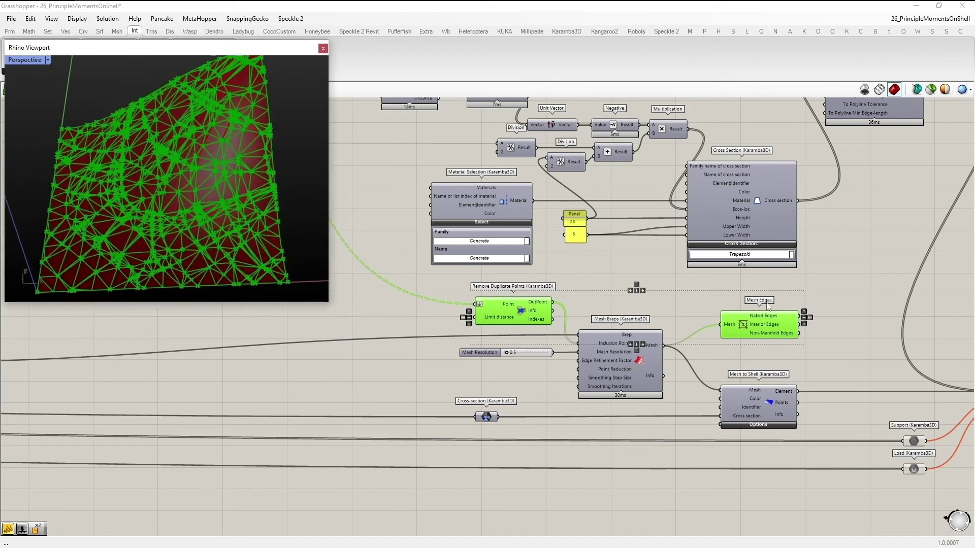
Turn off the previews of Remove Duplicate Points and Mesh Edges.
middle_click(729, 296)
click(764, 264)
click(645, 316)
Enable the Support and Load parameters, the Assemble Model component and the Analysis component.
scroll(646, 318, down, 1)
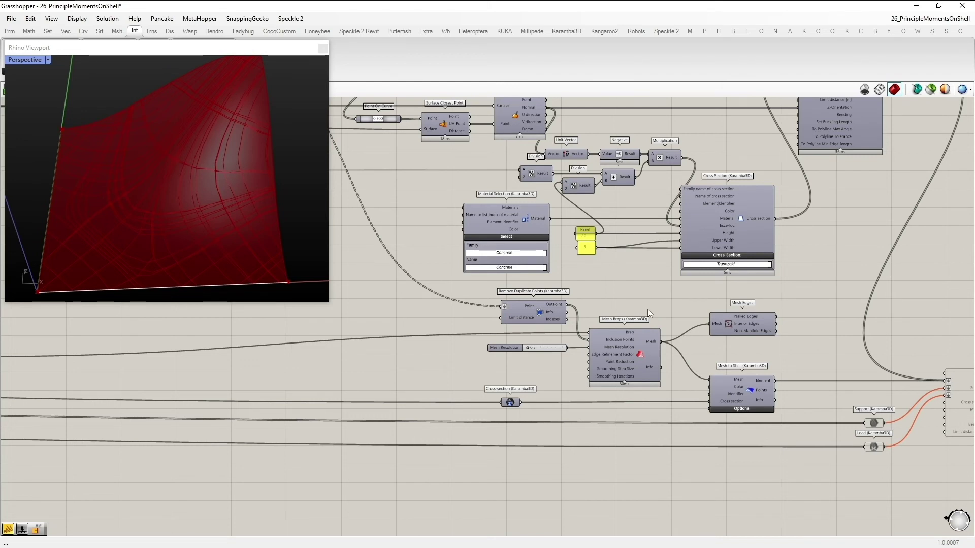
right_drag(874, 279, 594, 279)
scroll(677, 307, down, 2)
scroll(662, 325, up, 1)
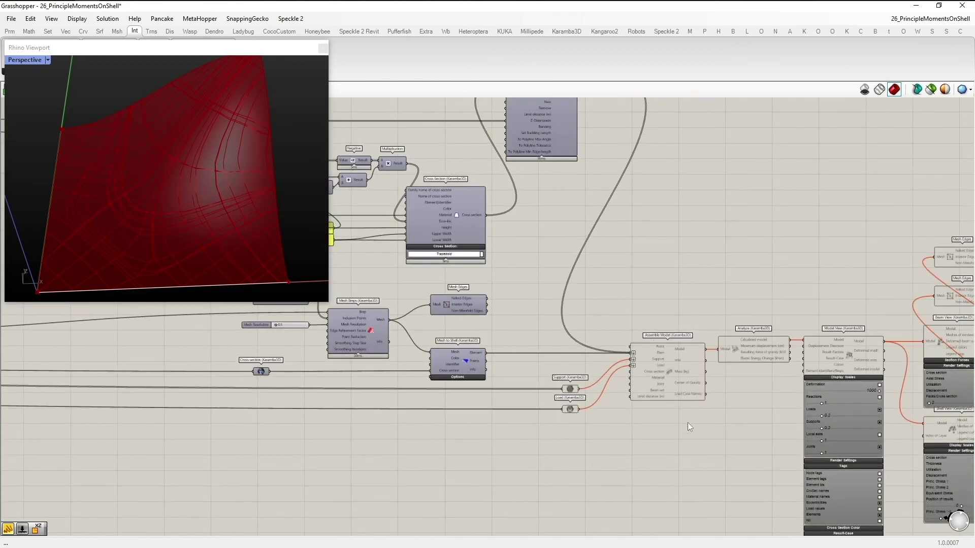
drag(737, 442, 572, 299)
middle_click(571, 299)
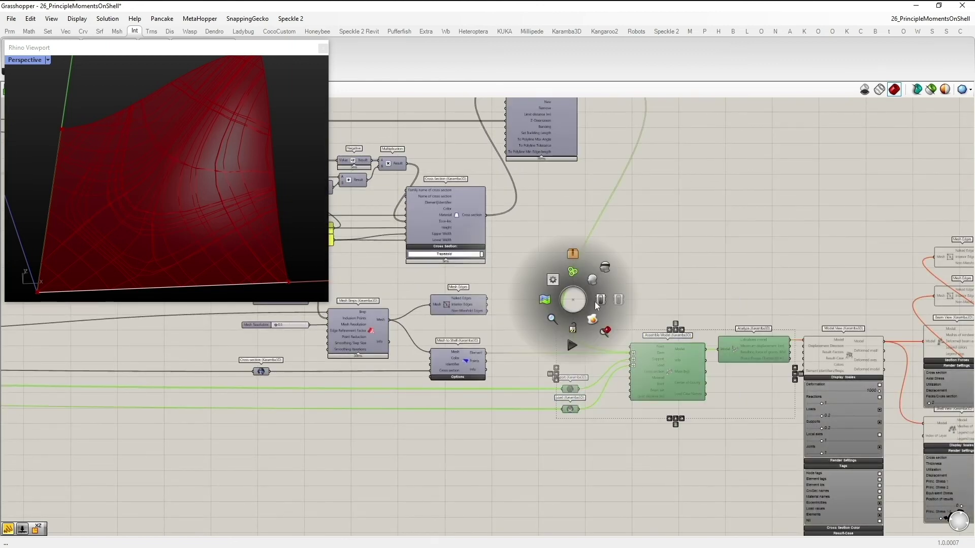
Enable Model View, Beam View, Shell View, both Mesh Edges components, the panel and Custom Preview, and inspect the ribbed shell from several sides.
right_drag(746, 283, 460, 216)
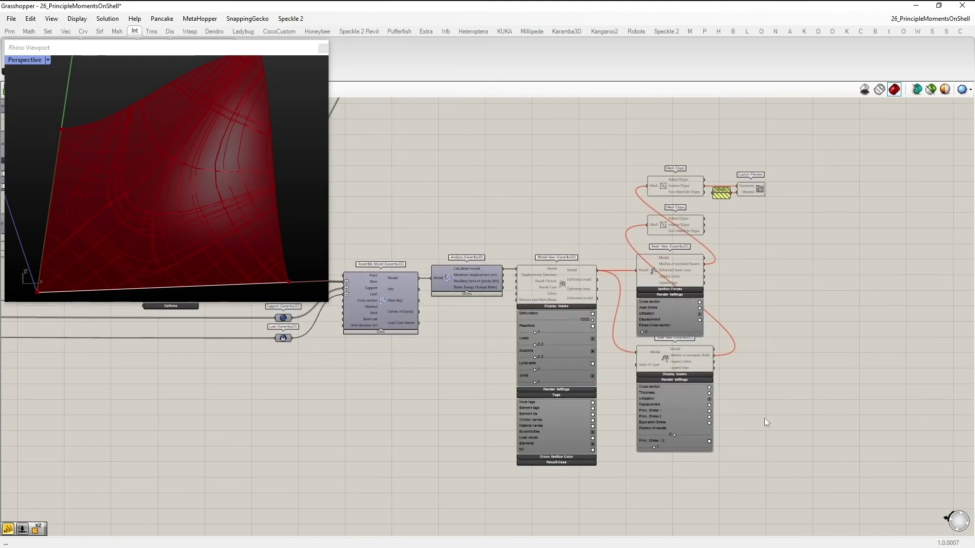
drag(761, 432, 552, 134)
middle_click(558, 198)
click(571, 193)
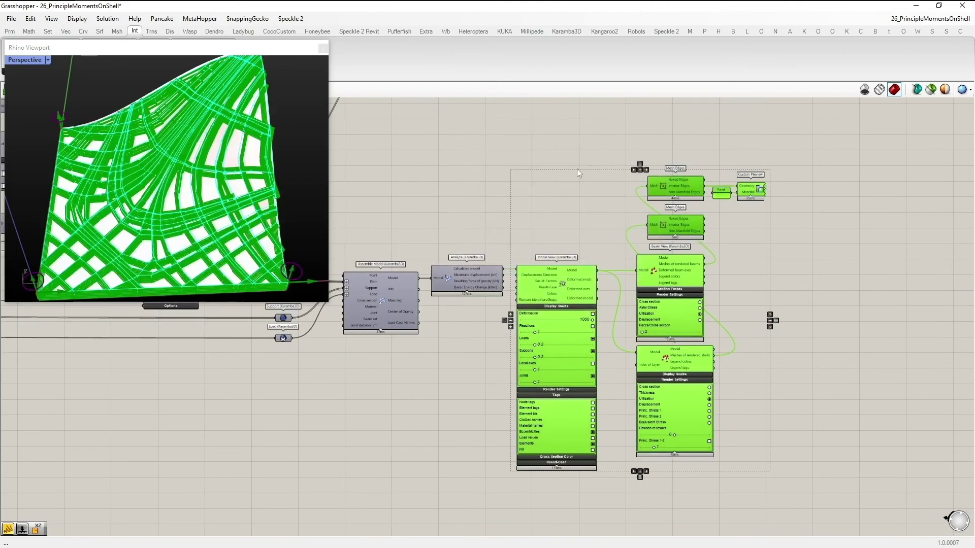
click(458, 239)
right_drag(306, 229, 238, 156)
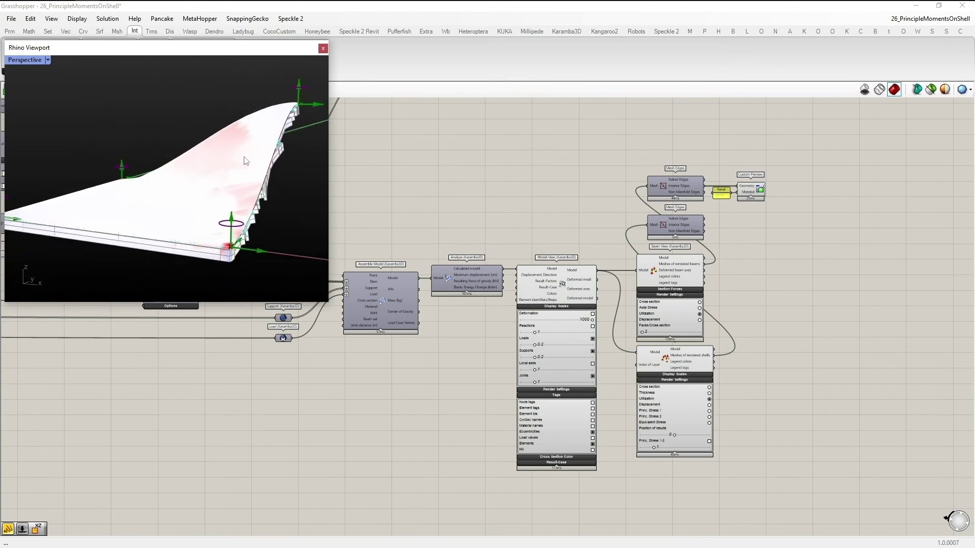
right_drag(264, 162, 107, 94)
scroll(140, 130, up, 5)
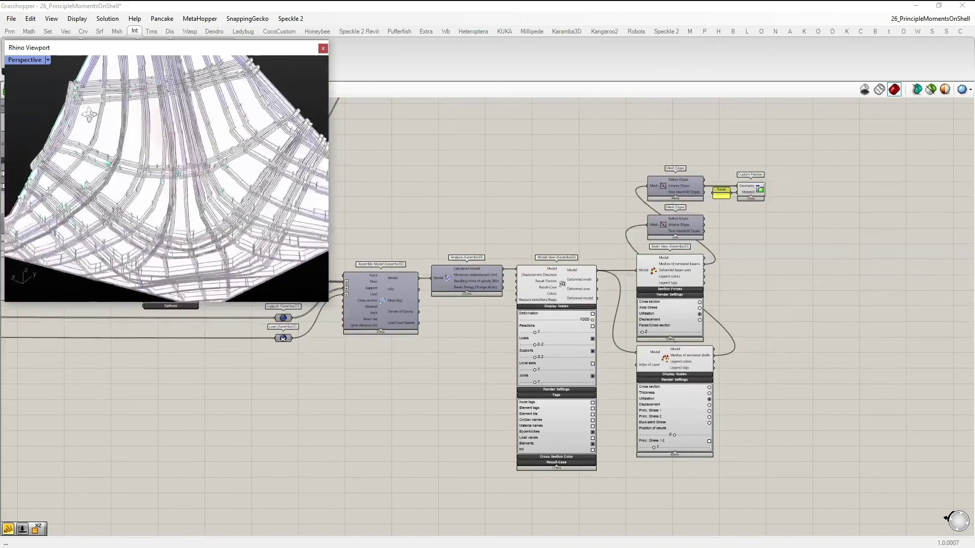
scroll(140, 130, down, 5)
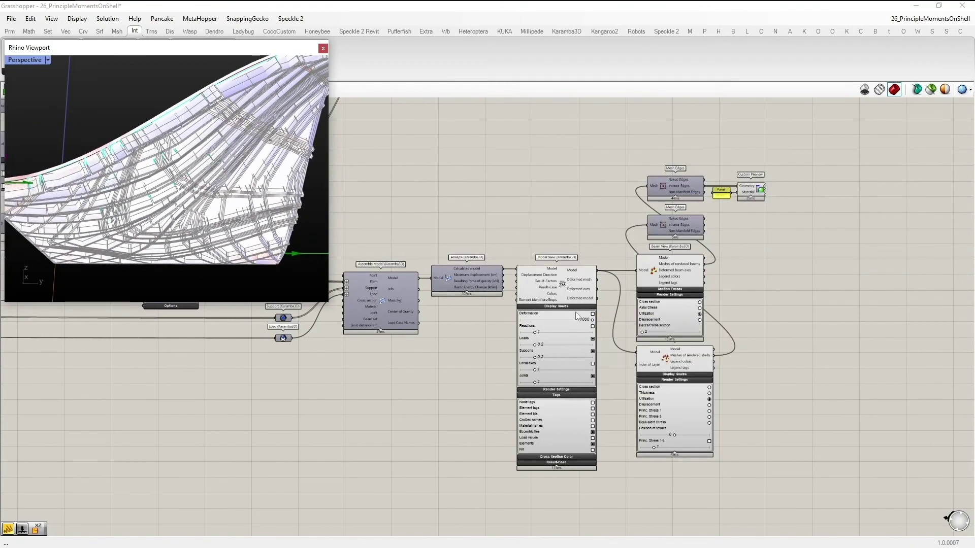
Turn on the Deformation display in Model View, examine the deformed shell against its original shape, and turn the display off again.
click(592, 315)
right_drag(228, 214, 185, 161)
right_drag(214, 230, 177, 159)
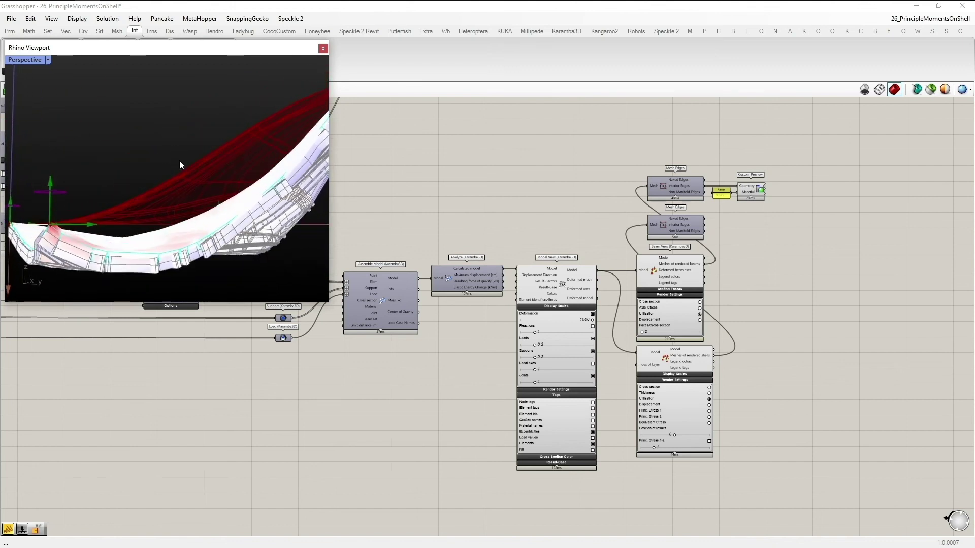
right_drag(189, 211, 218, 146)
right_drag(285, 113, 240, 222)
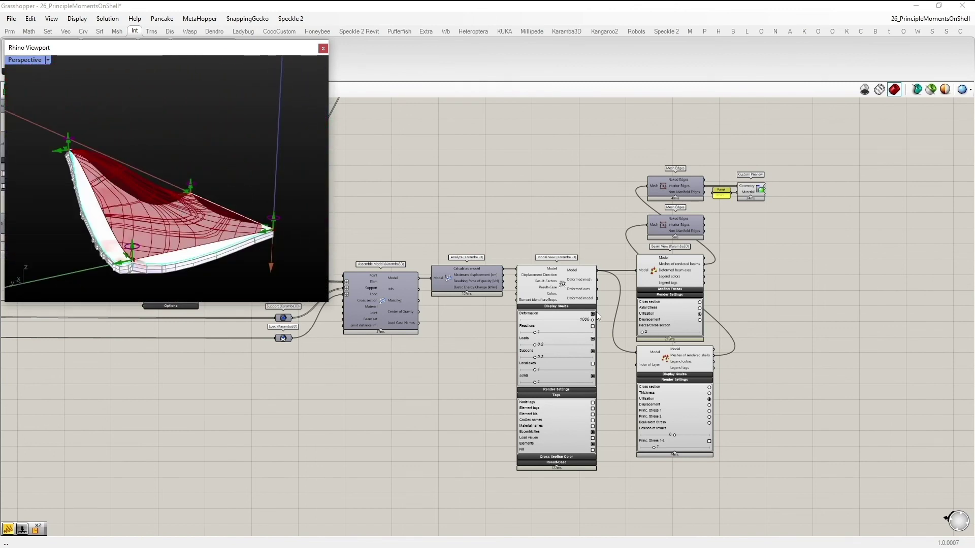
click(593, 314)
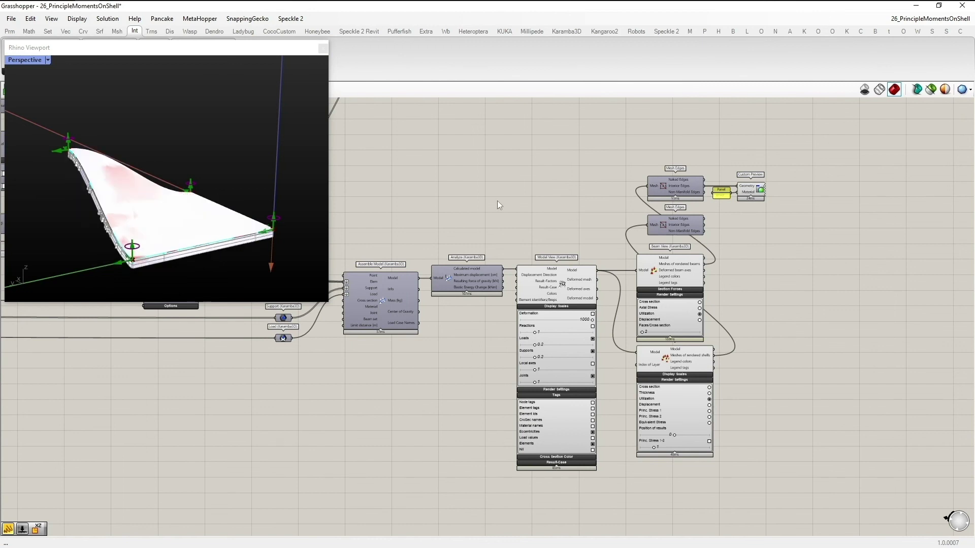